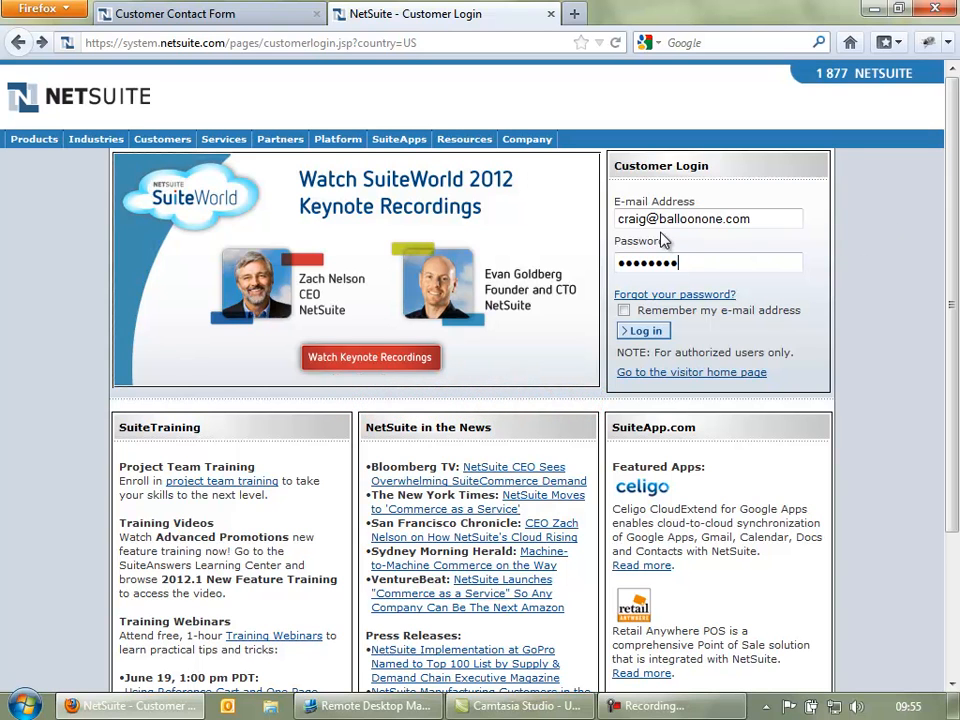
# - Log in to NetSuite and choose Sales Rep from the role menu
pyautogui.click(650, 334)
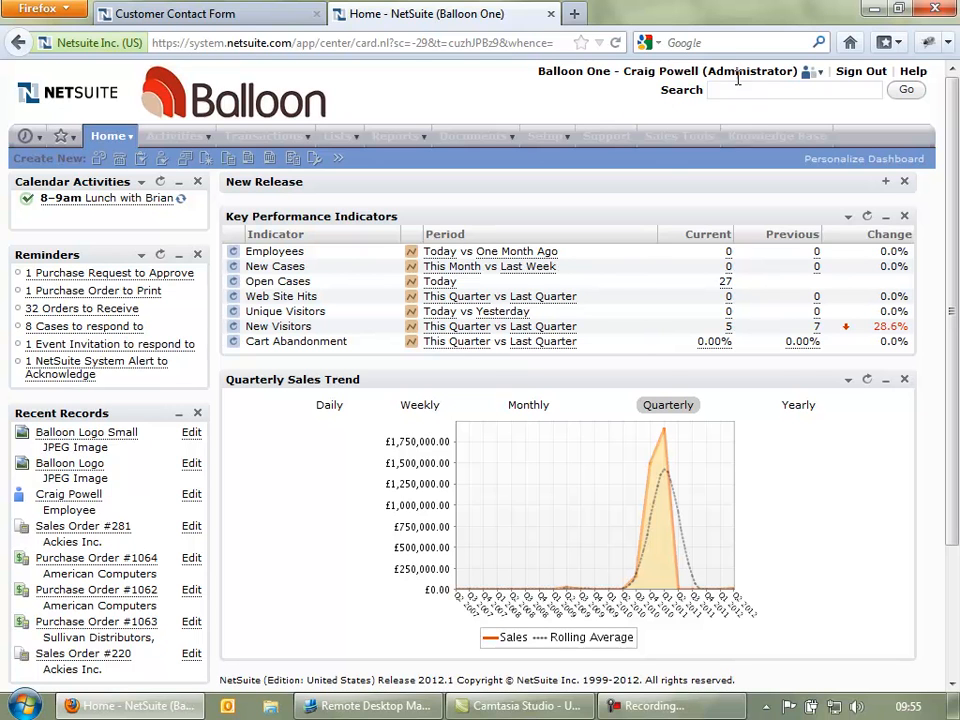
pyautogui.moveTo(808, 73)
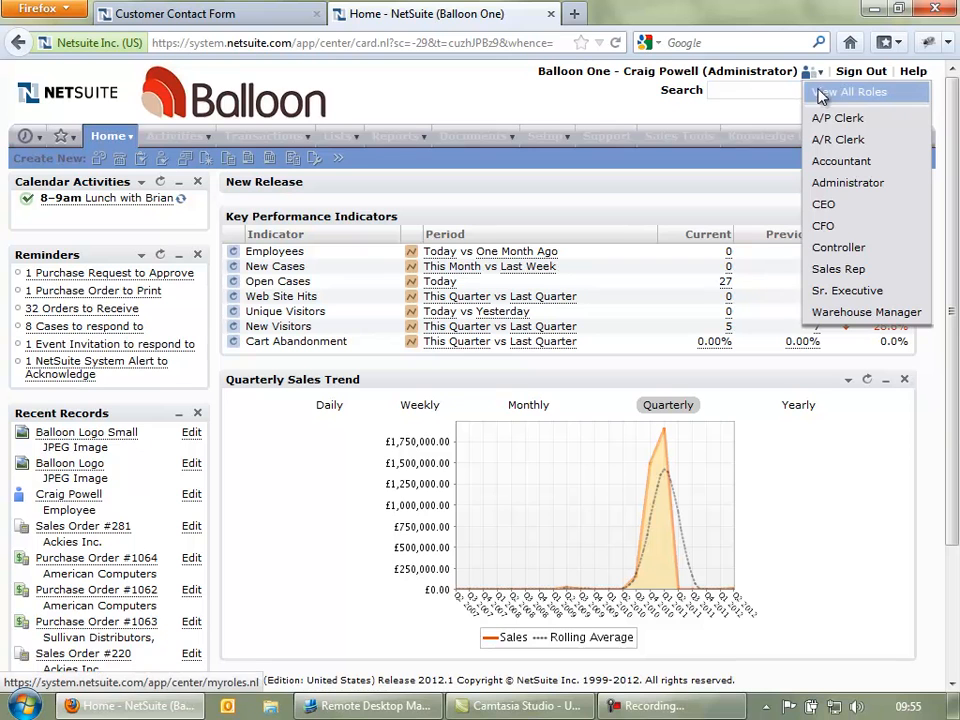
pyautogui.click(848, 273)
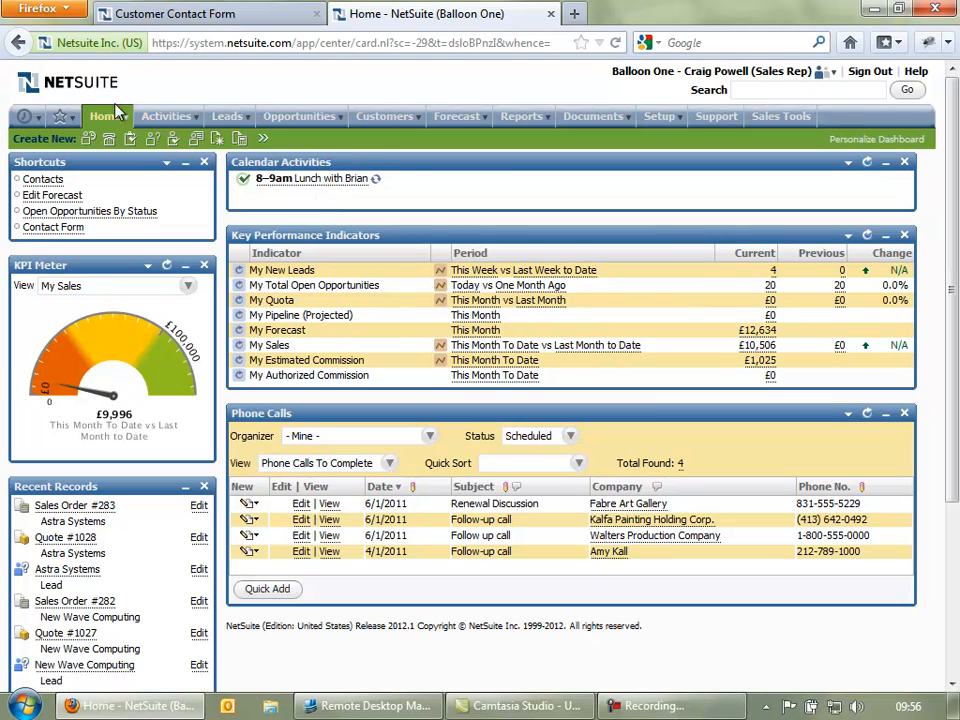
pyautogui.moveTo(162, 118)
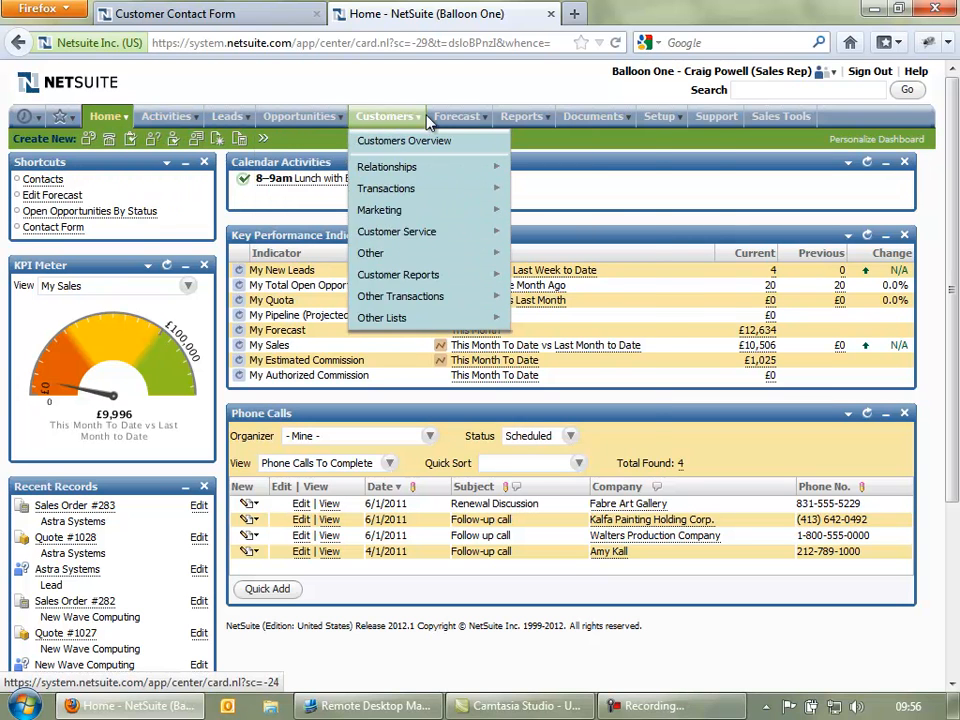
pyautogui.moveTo(590, 122)
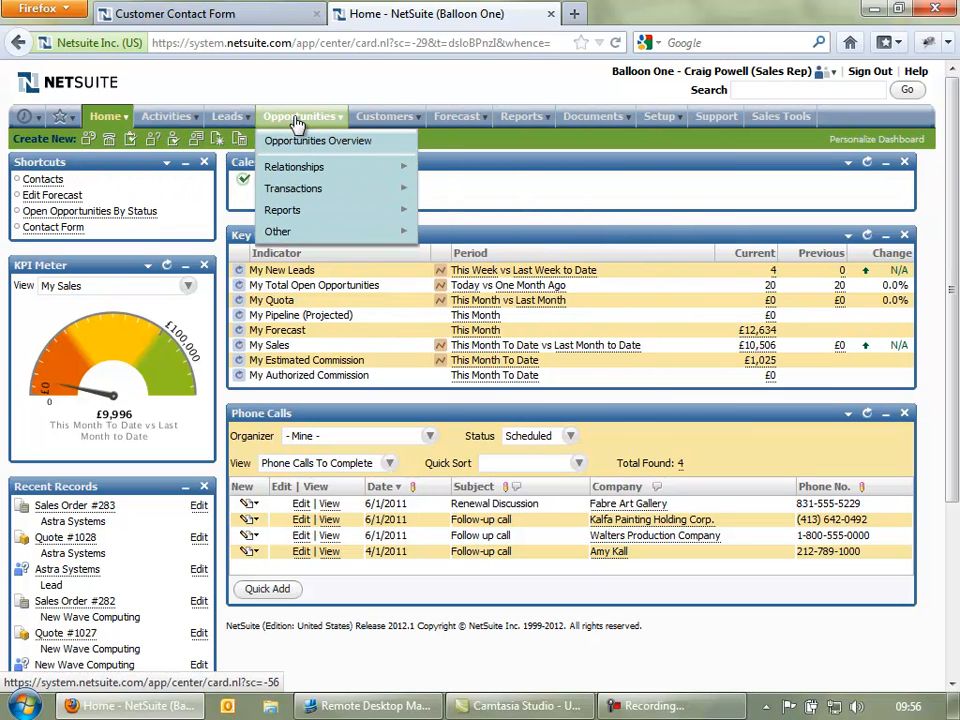
pyautogui.moveTo(226, 121)
pyautogui.moveTo(375, 124)
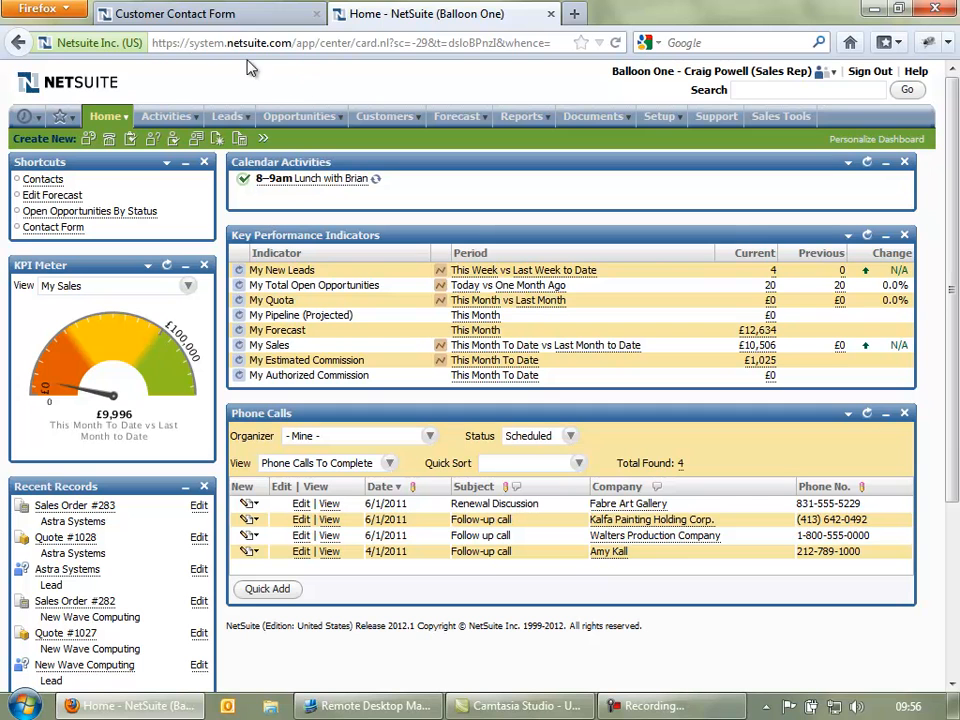
# - On the contact form, enter company Adstar Innovation and the contact's first name, last name and e-mail
pyautogui.click(180, 16)
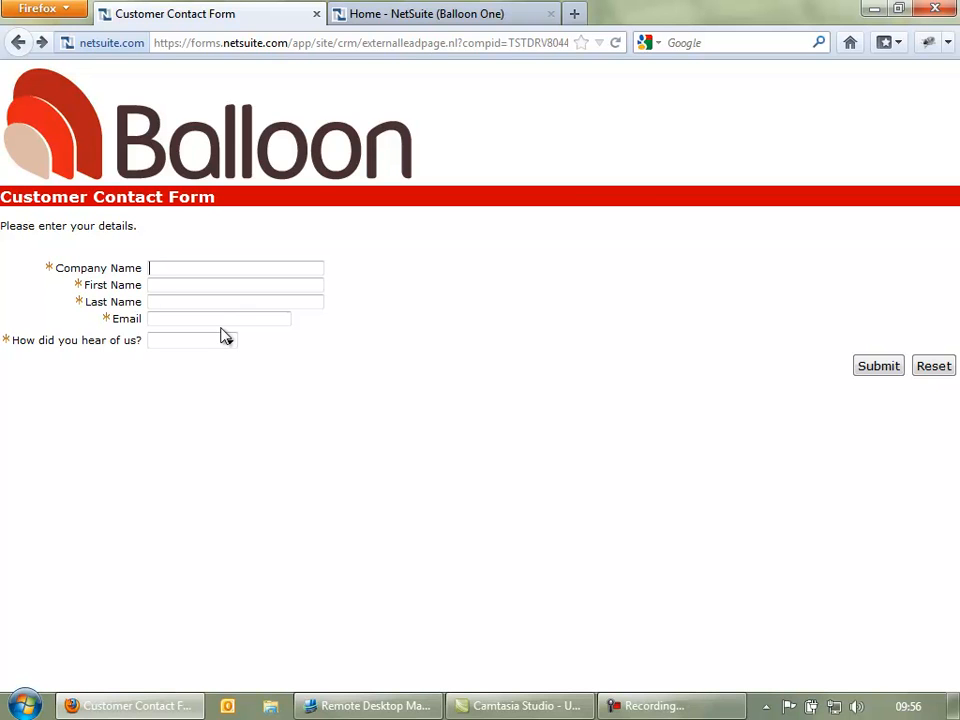
pyautogui.write('A')
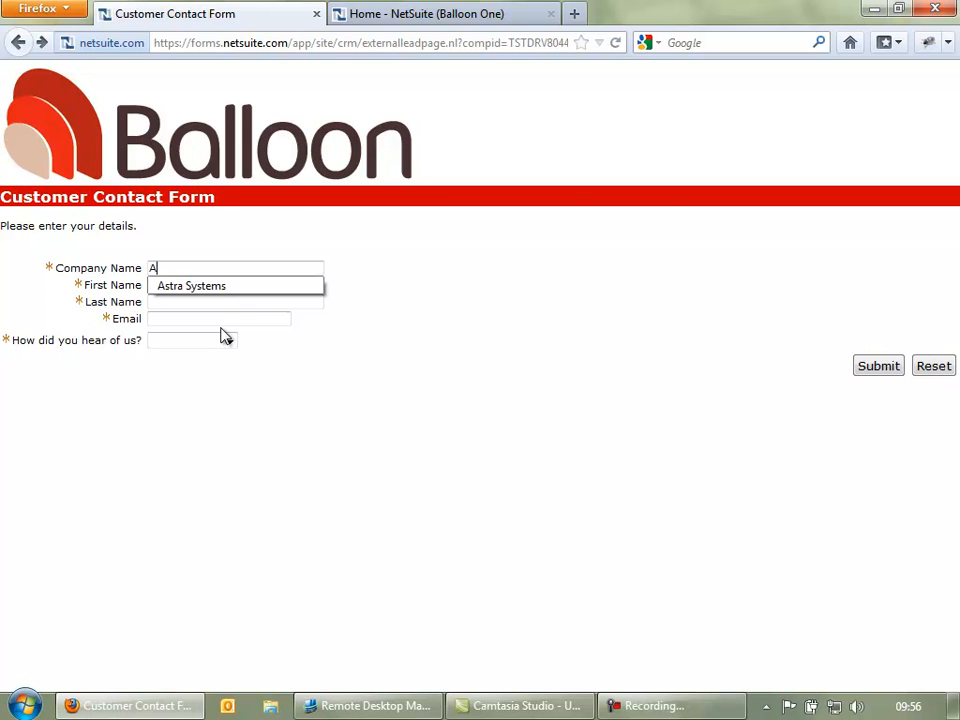
pyautogui.write('dstar')
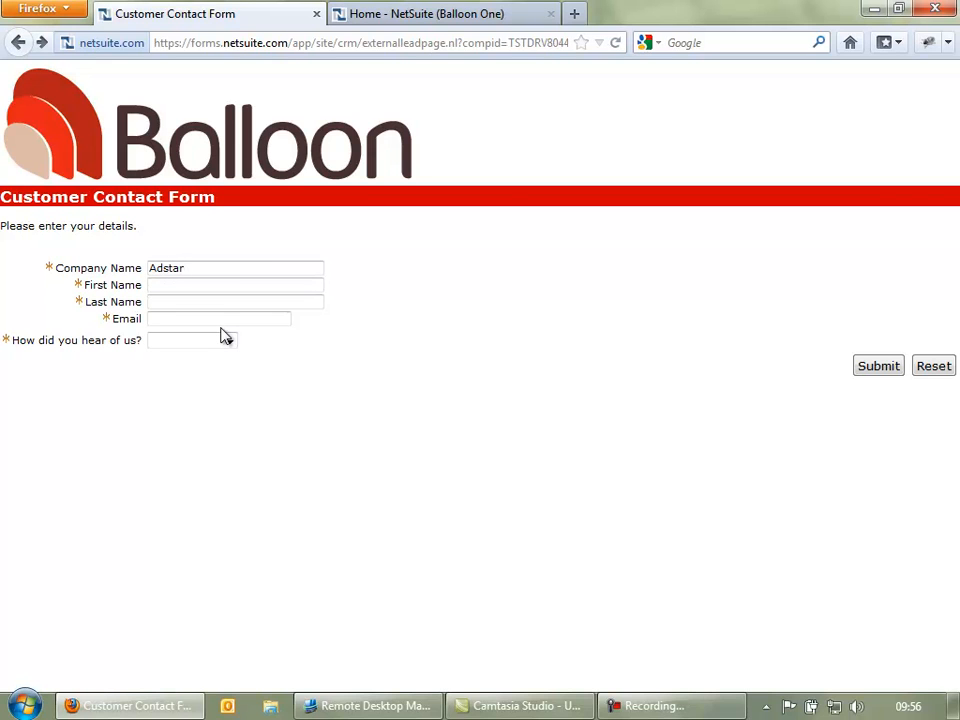
pyautogui.write(' Innovation')
pyautogui.press('Tab')
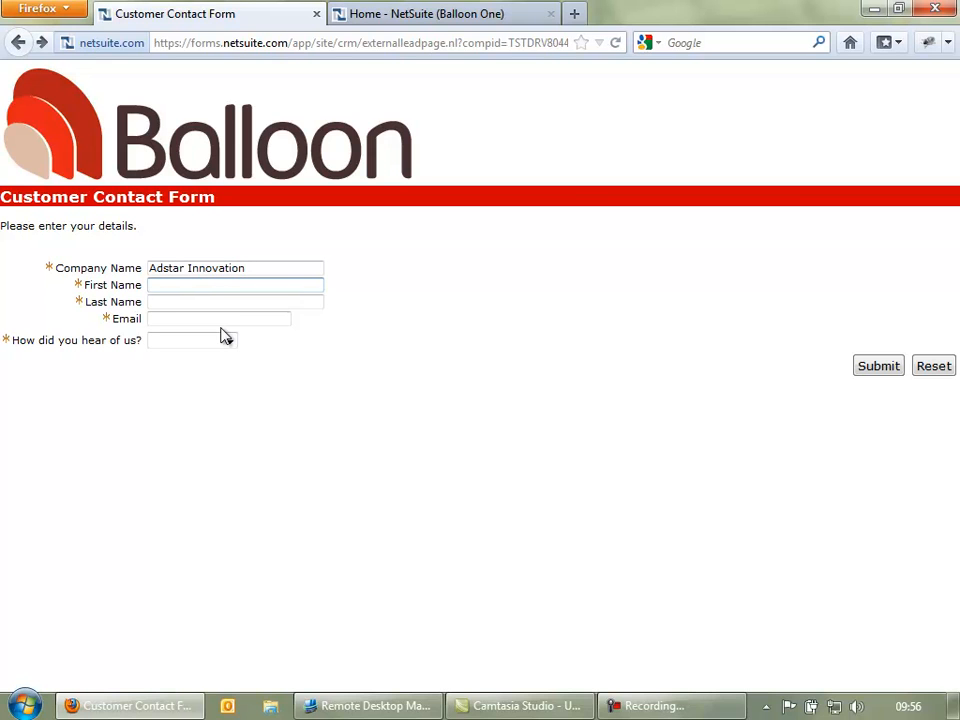
pyautogui.press('Tab')
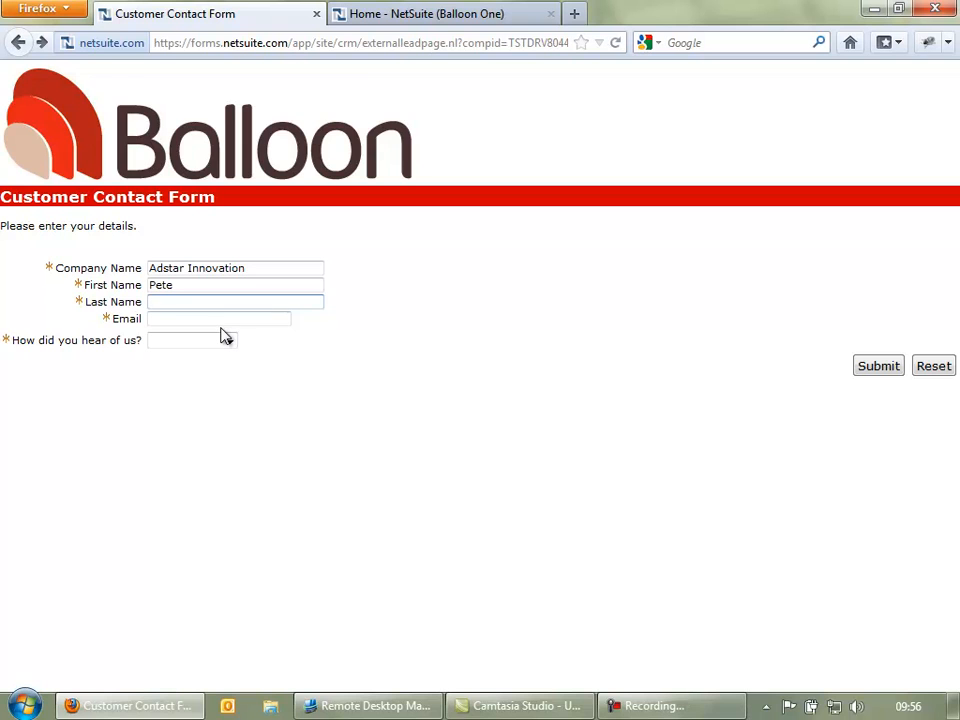
pyautogui.press('Tab')
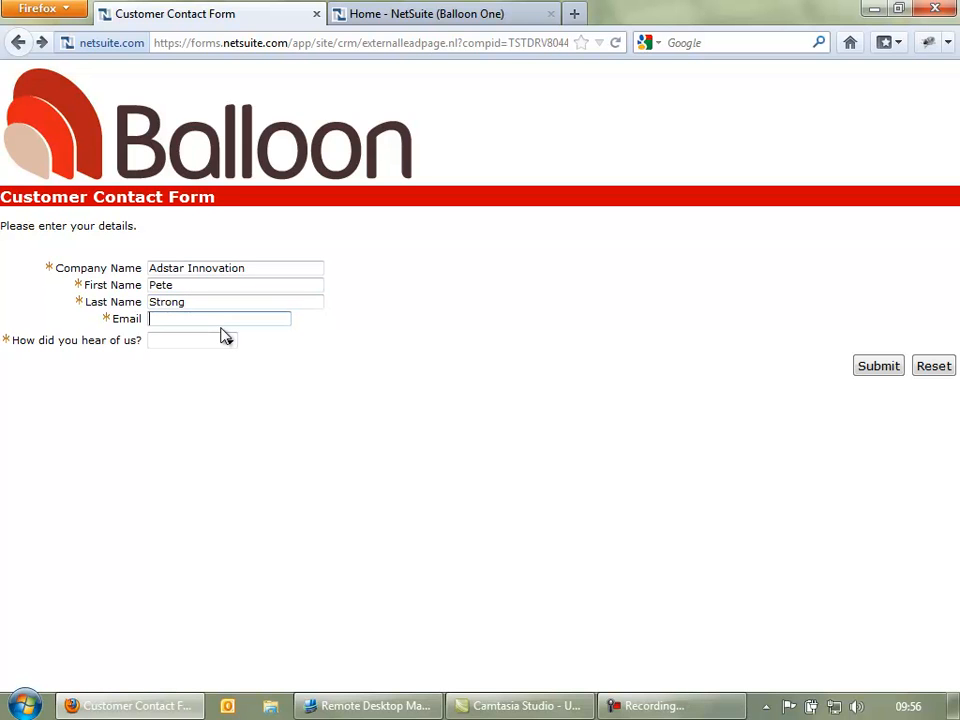
# - Set the referral source to Partner Site and submit the form as a web lead
pyautogui.click(229, 341)
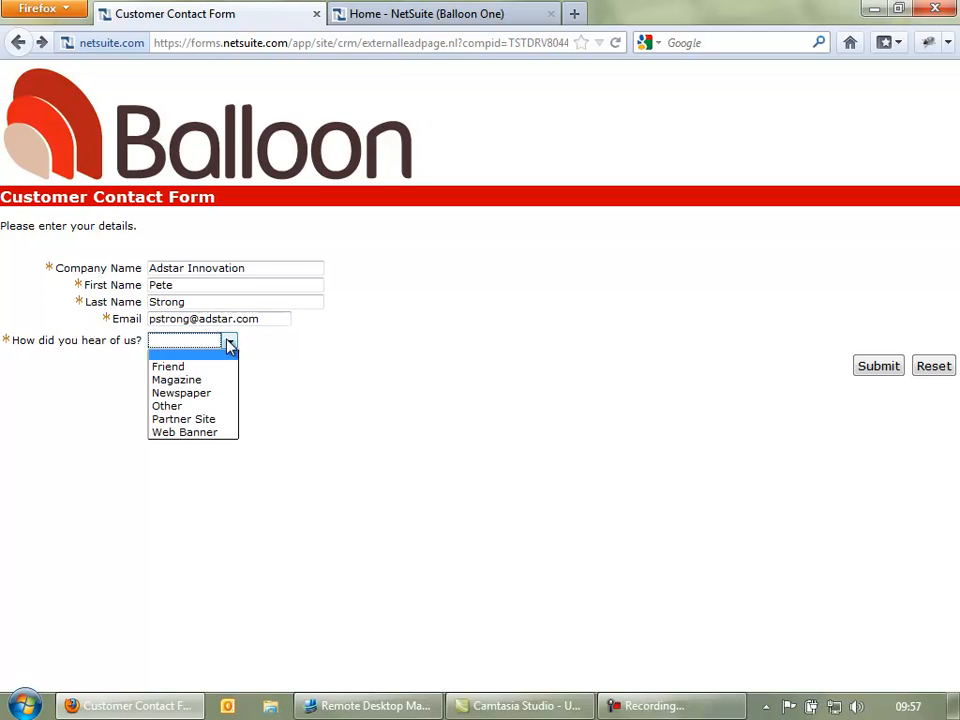
pyautogui.click(171, 423)
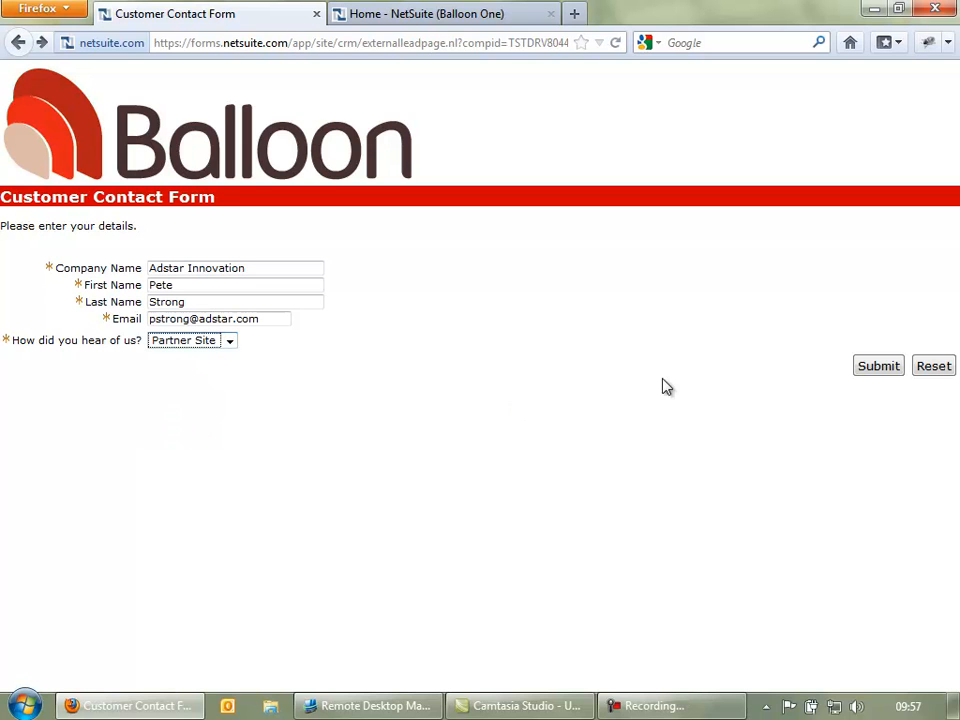
pyautogui.click(876, 367)
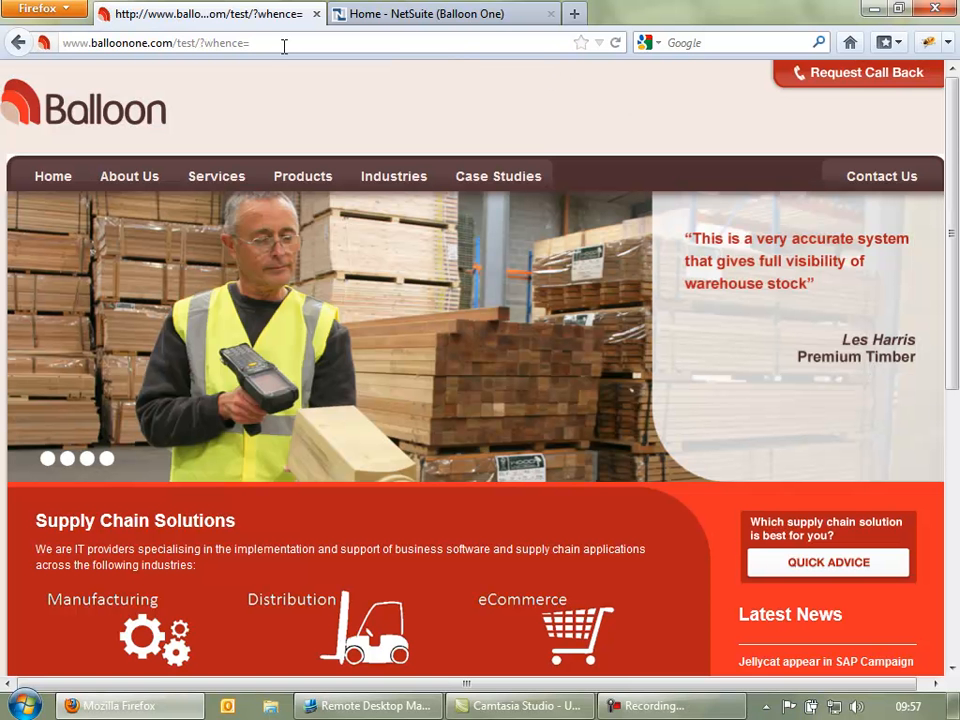
# - Refresh My New Leads on the dashboard and open the Adstar Innovation lead from its report
pyautogui.click(415, 18)
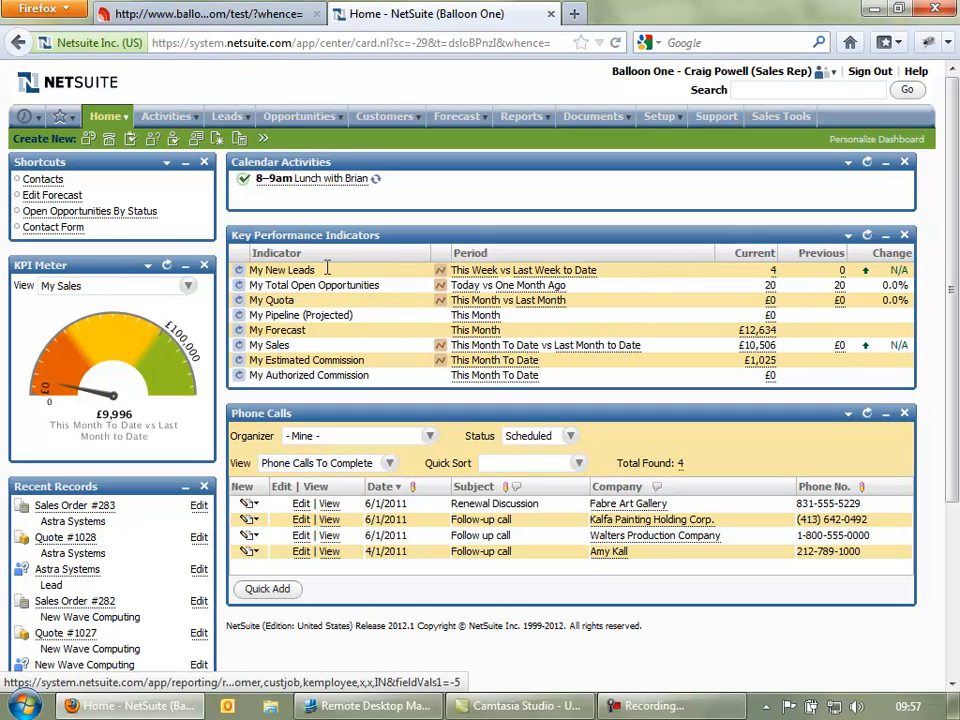
pyautogui.click(239, 271)
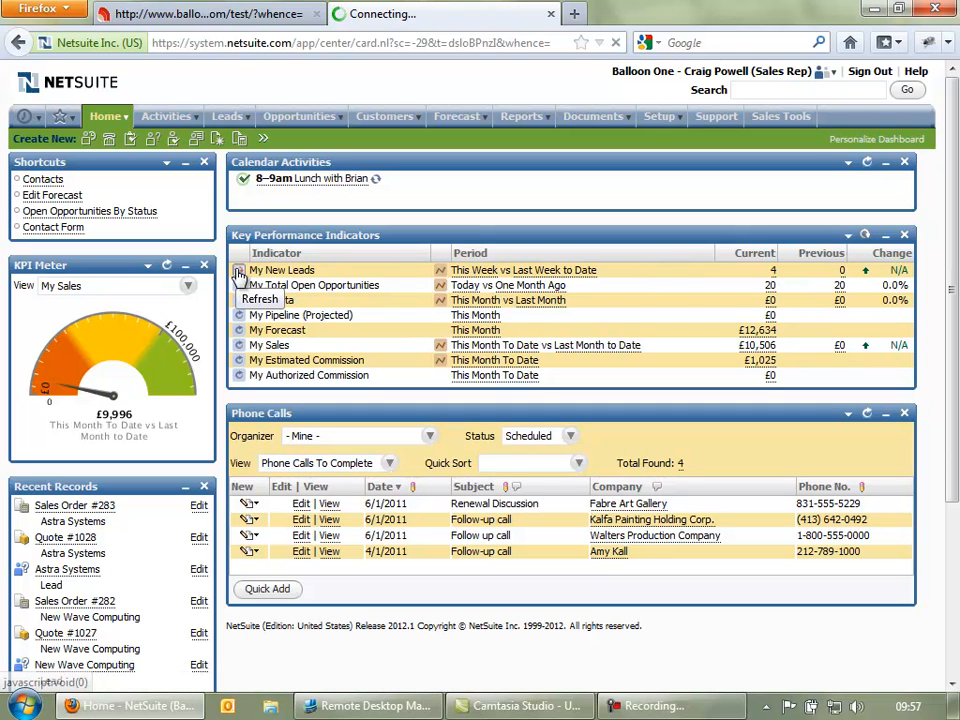
pyautogui.click(773, 273)
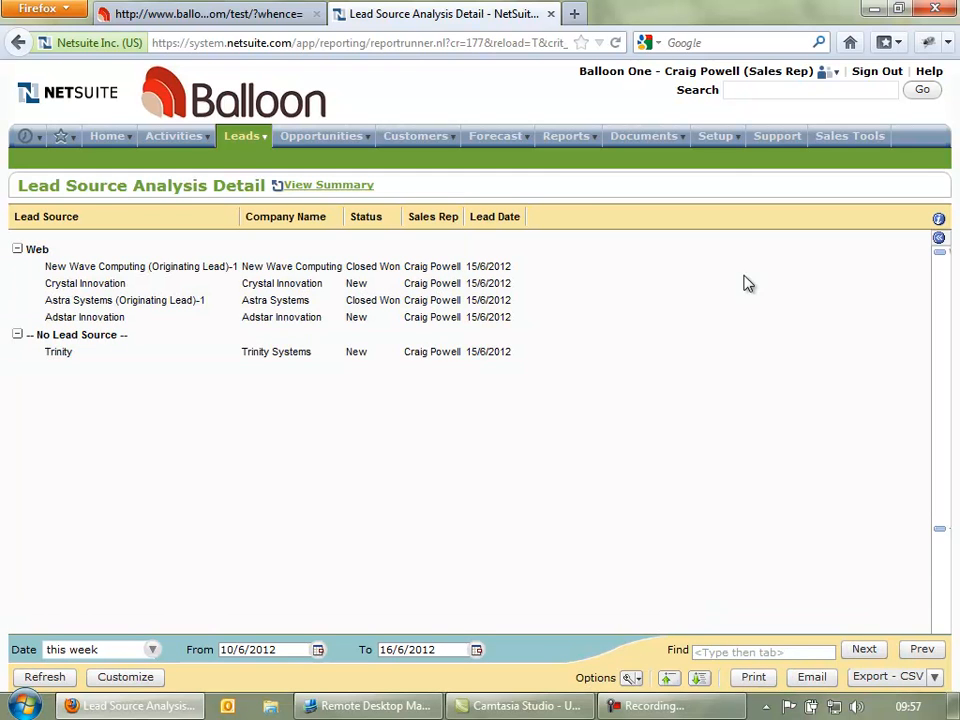
pyautogui.click(92, 322)
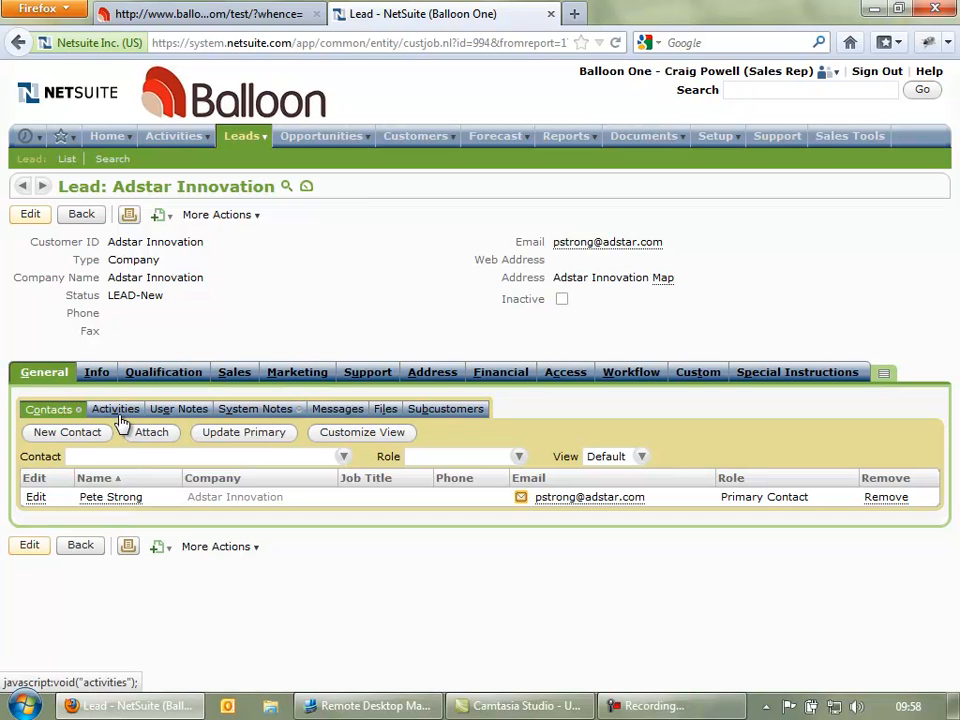
# - Start a new quote for Adstar Innovation with the ManuScript 300 Color Inkjet Printer on line one
pyautogui.click(170, 217)
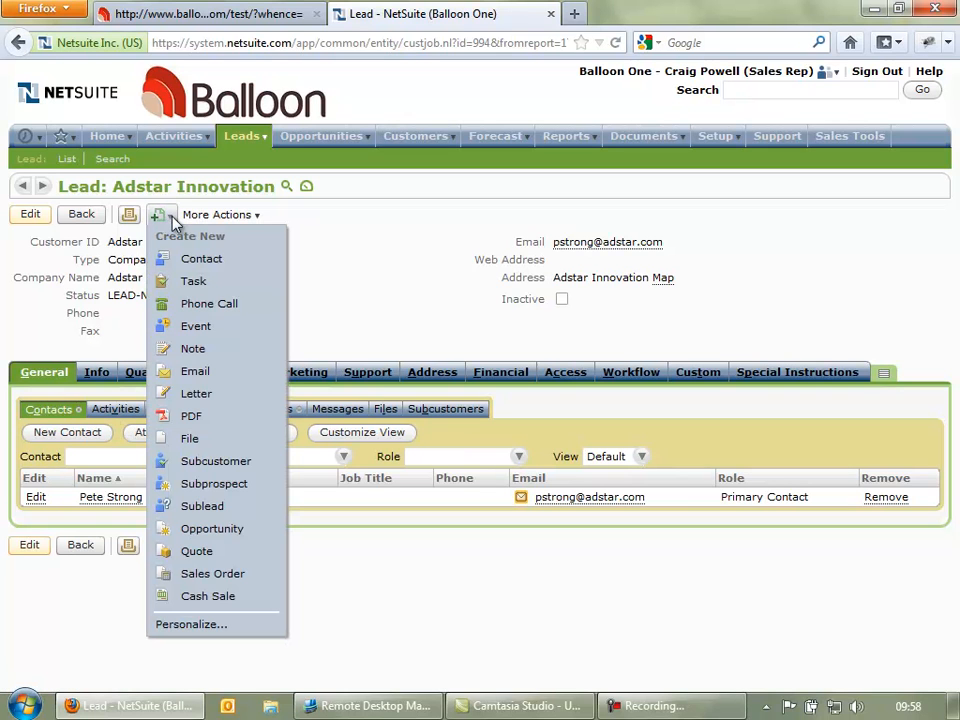
pyautogui.click(195, 553)
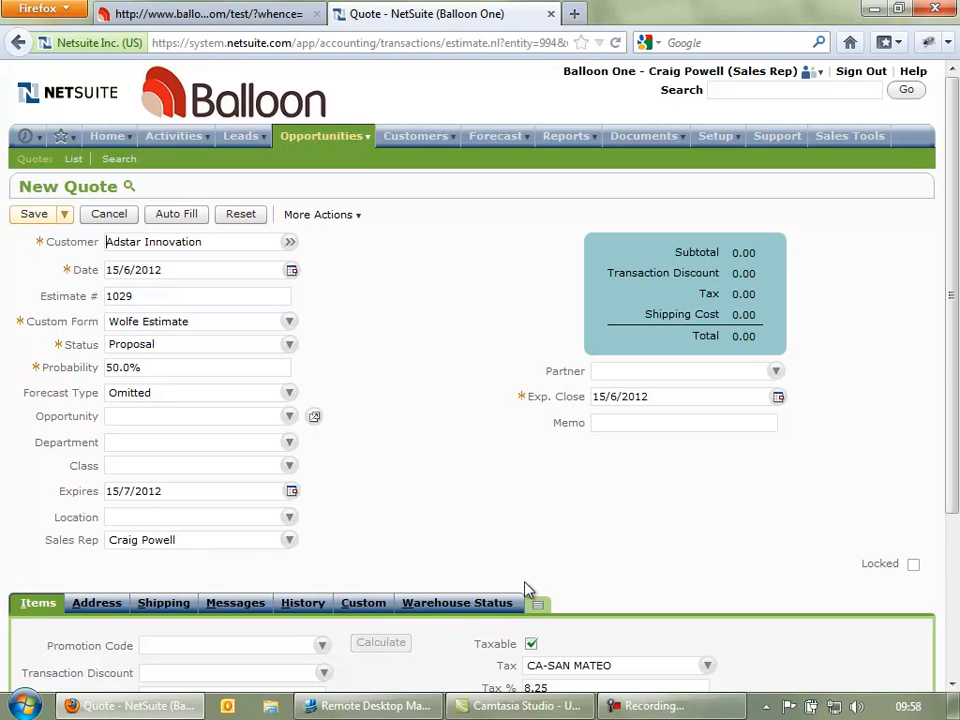
pyautogui.scroll(-4, 456, 570)
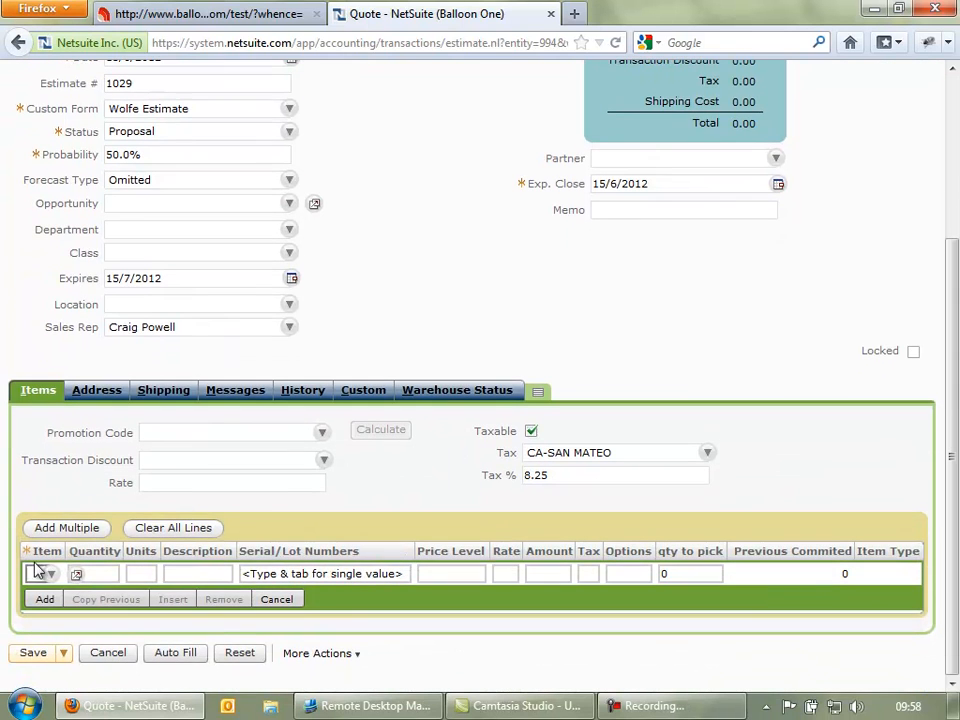
pyautogui.scroll(2, 208, 480)
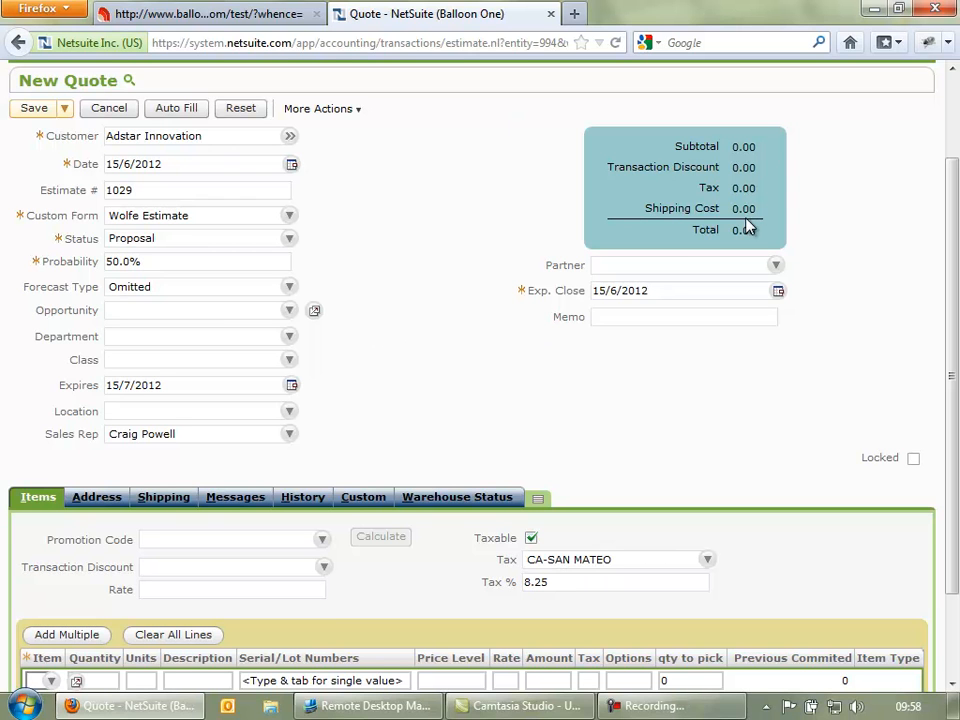
pyautogui.scroll(-2, 133, 544)
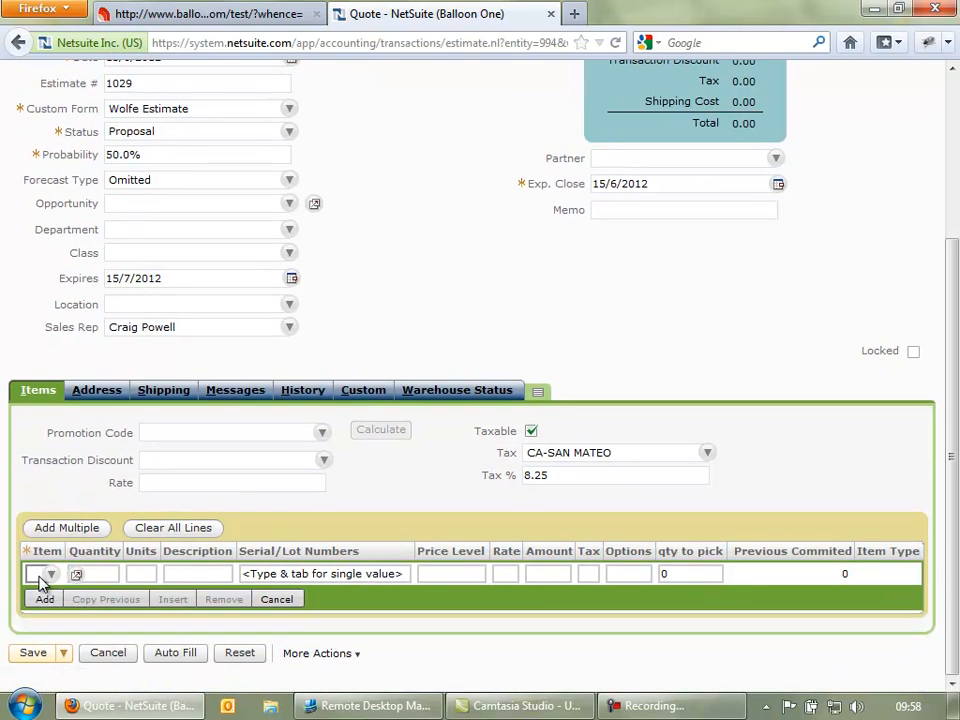
pyautogui.click(47, 576)
pyautogui.click(50, 574)
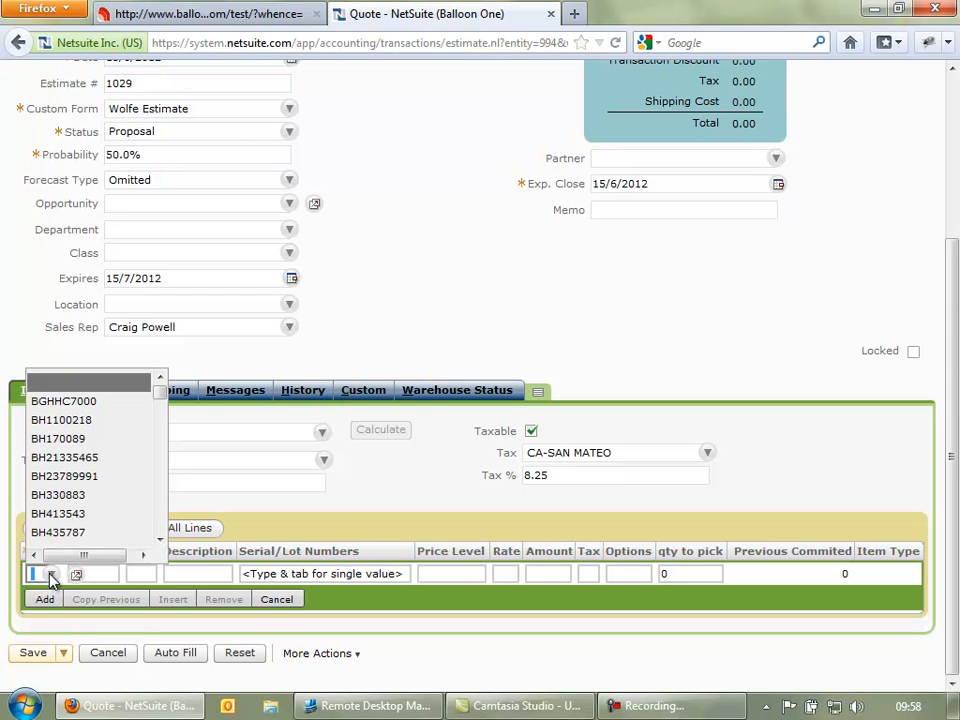
pyautogui.click(82, 424)
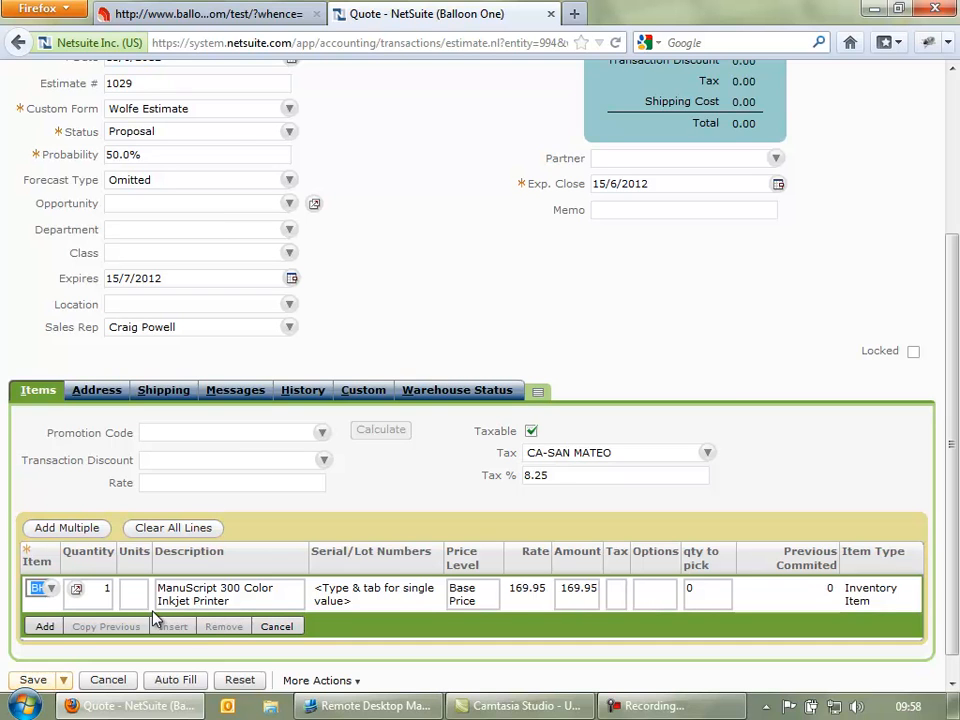
# - Set the printer line's quantity to 5, add the line, and save quote 1029
pyautogui.click(104, 605)
pyautogui.write('5')
pyautogui.press('Tab')
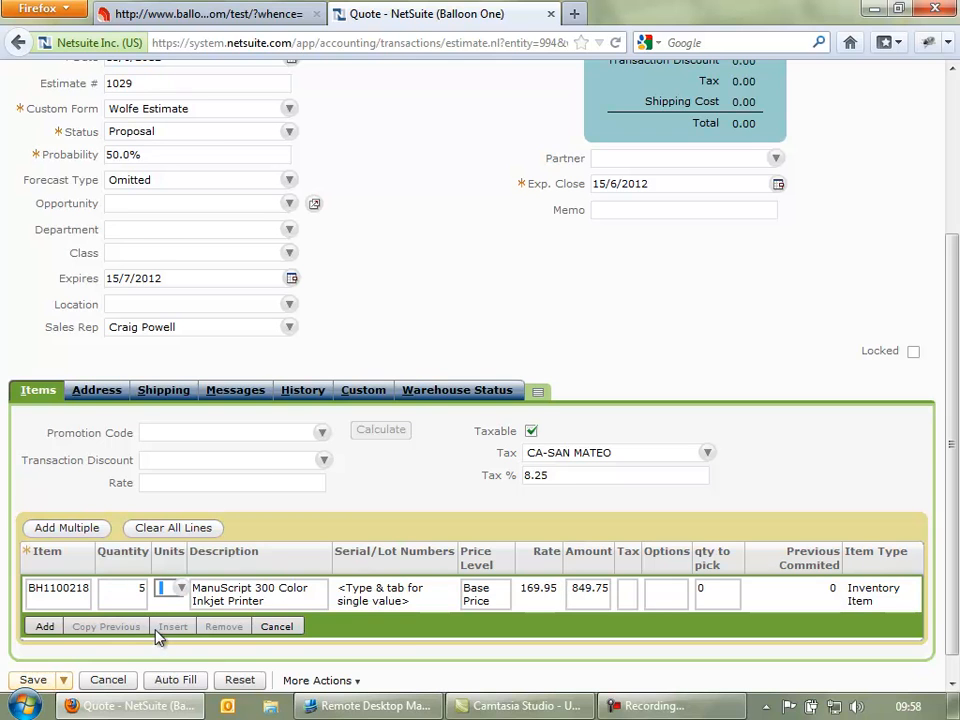
pyautogui.click(41, 627)
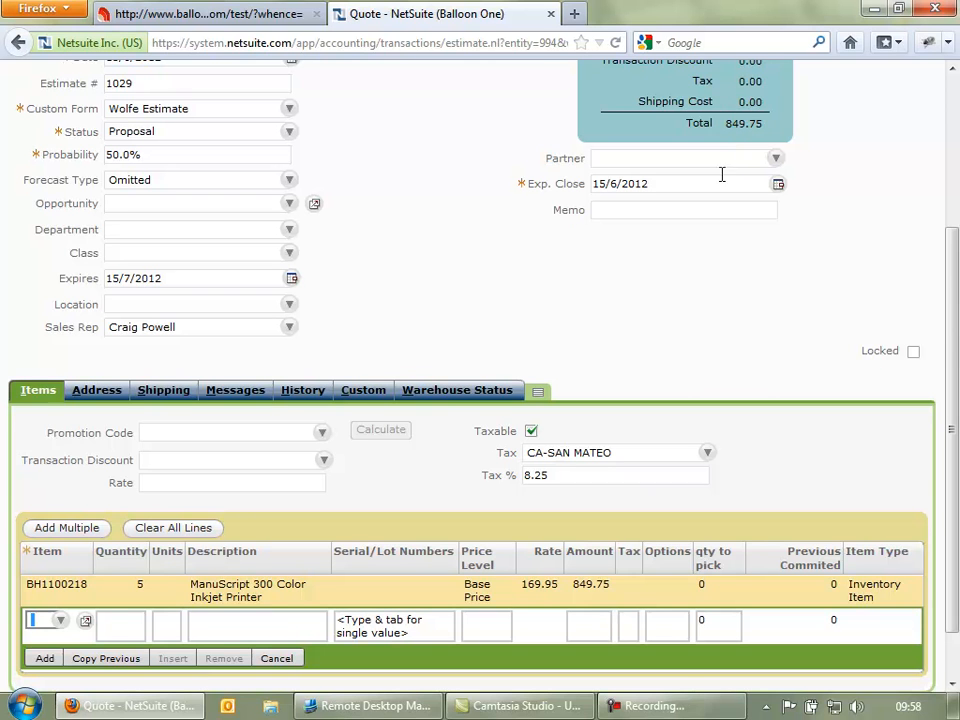
pyautogui.scroll(4, 727, 173)
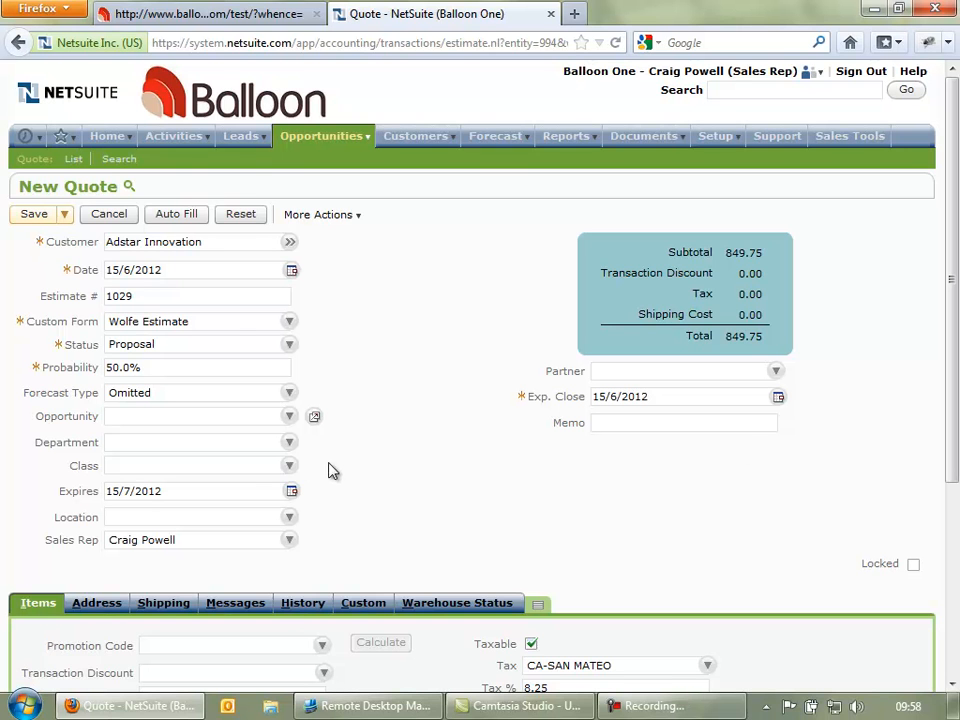
pyautogui.scroll(-5, 334, 480)
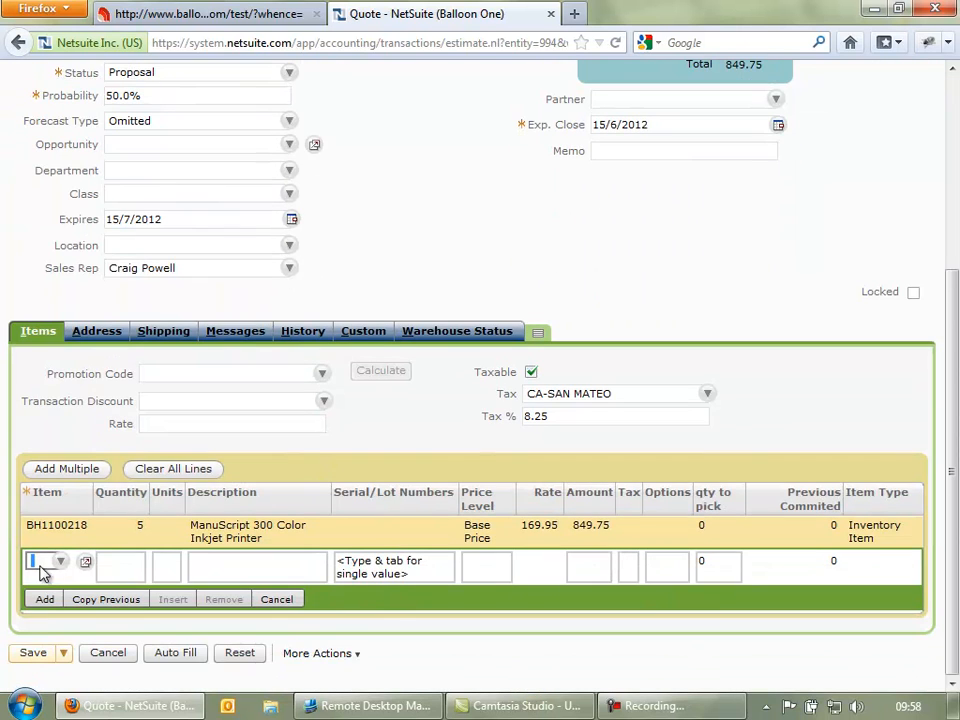
pyautogui.click(33, 655)
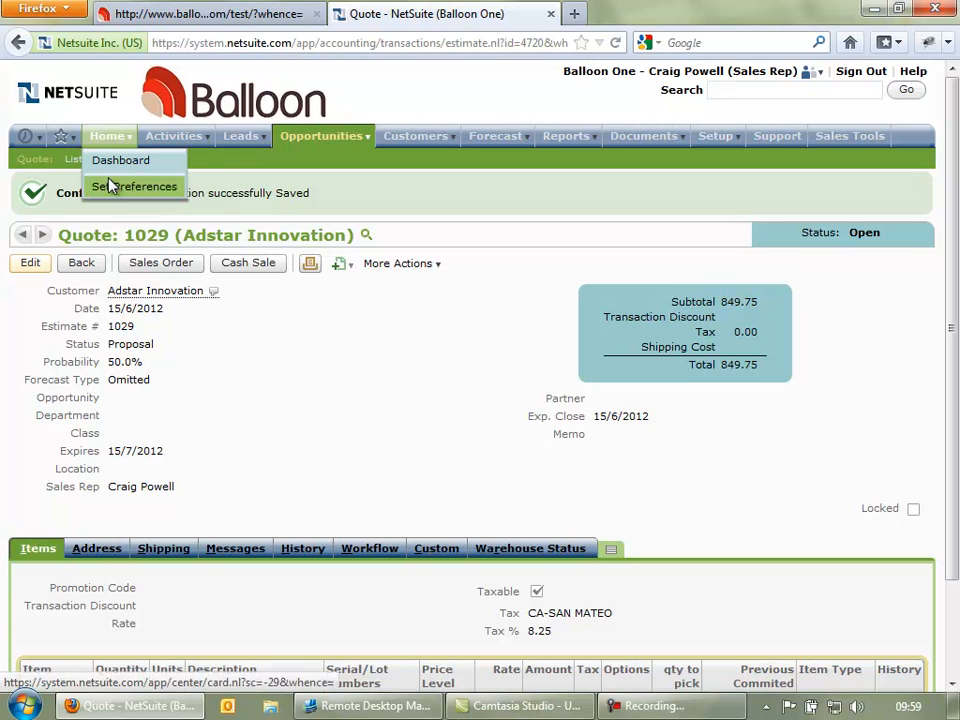
pyautogui.moveTo(61, 146)
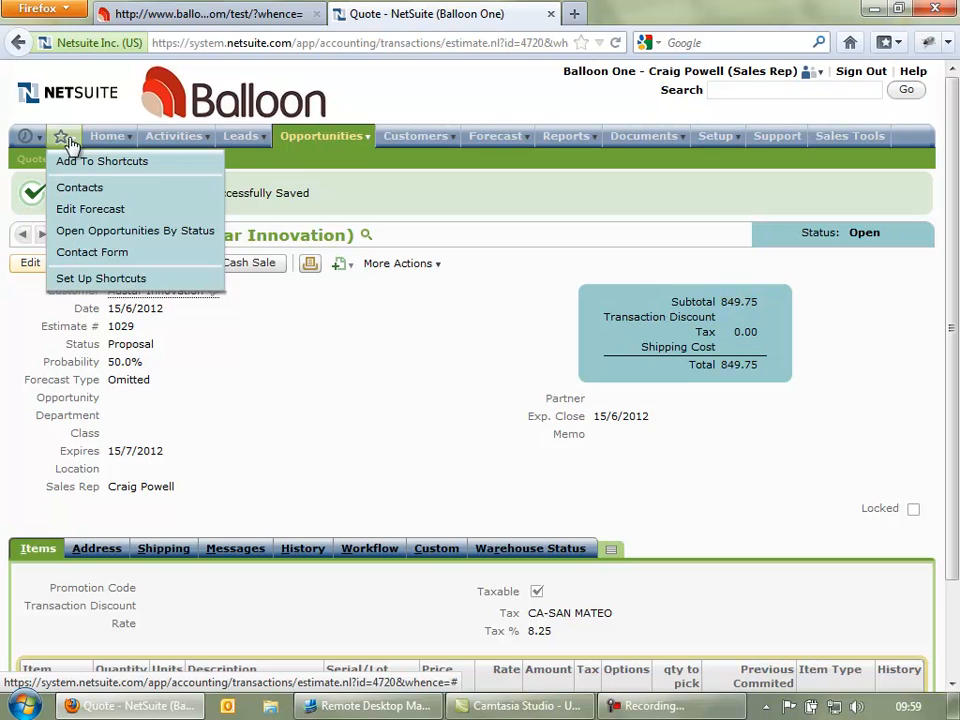
pyautogui.click(100, 141)
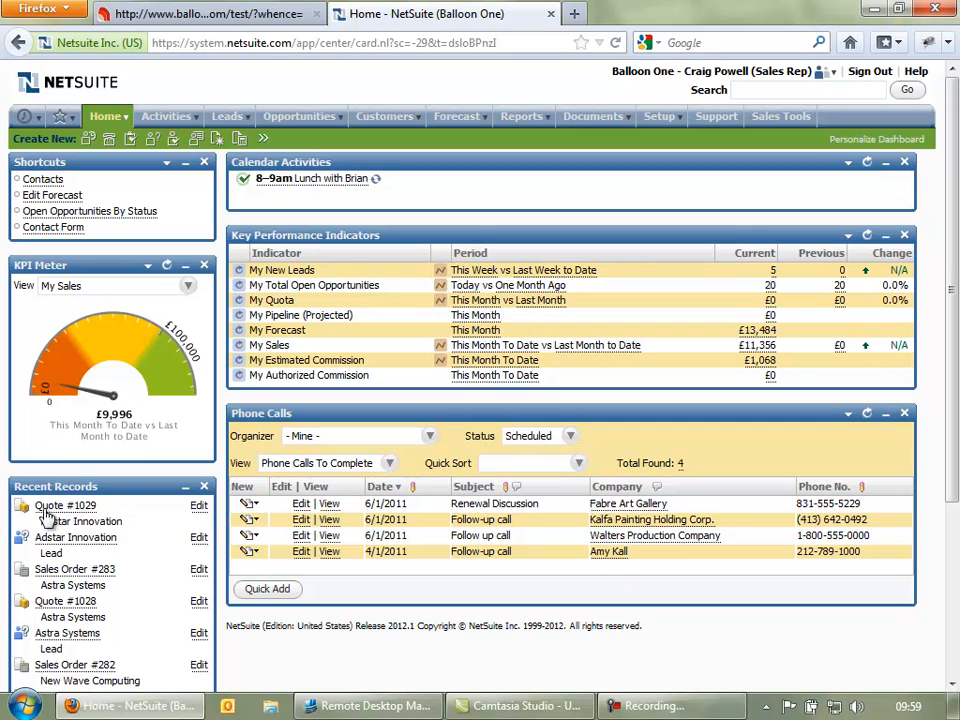
pyautogui.moveTo(72, 528)
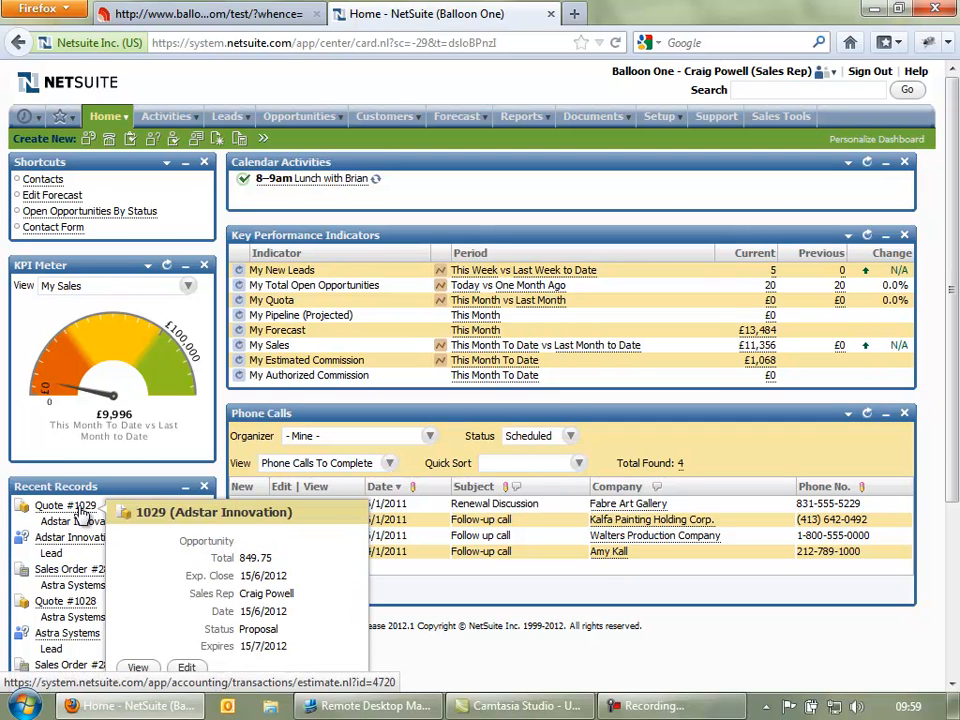
pyautogui.moveTo(34, 118)
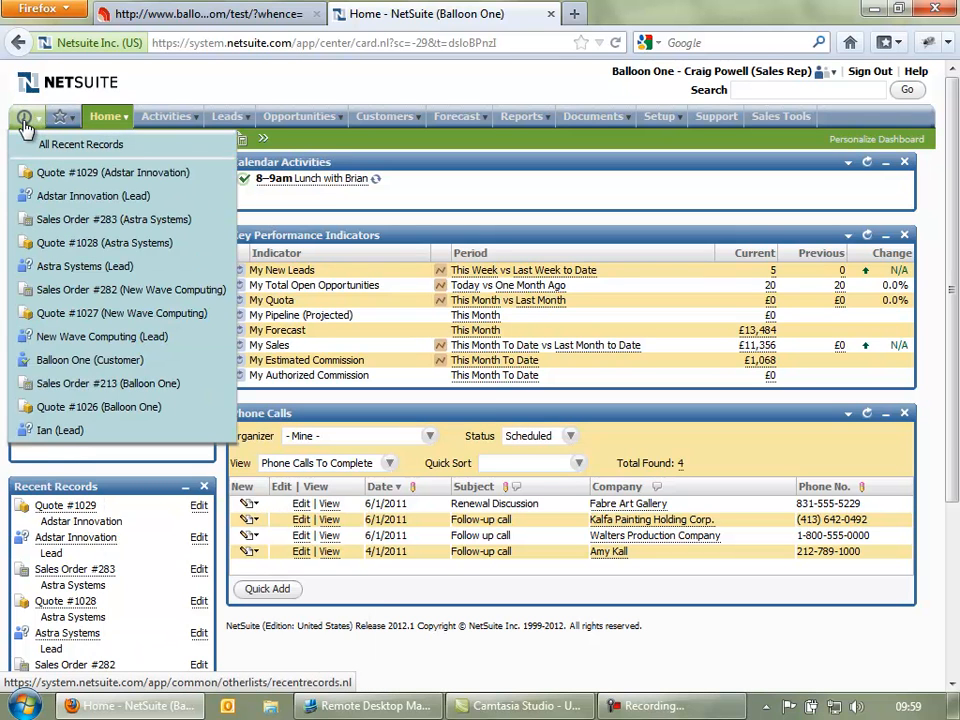
pyautogui.click(60, 176)
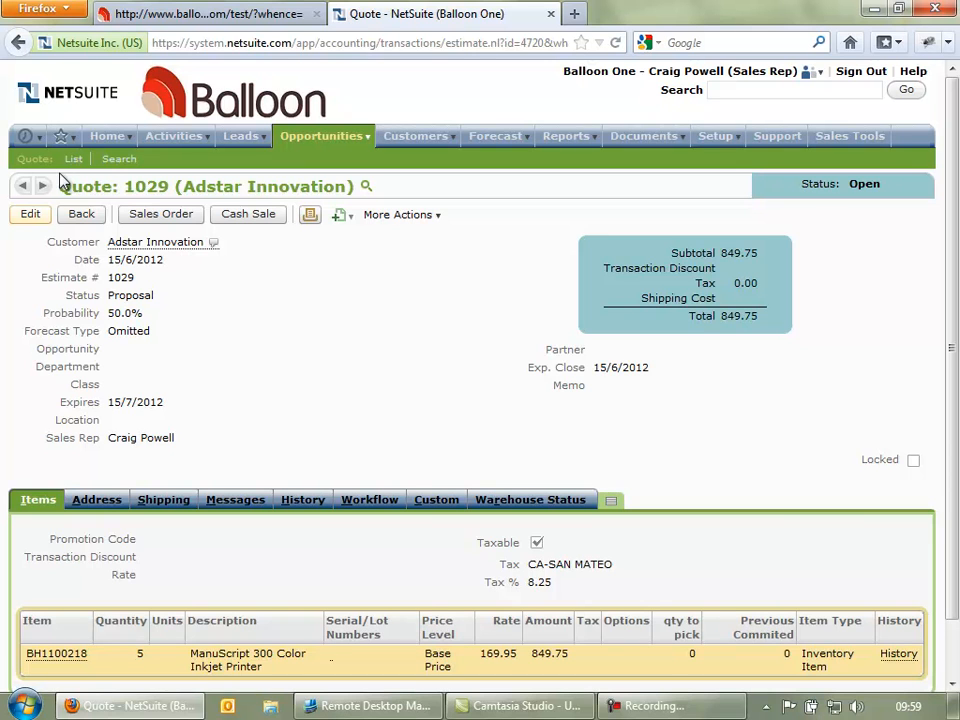
# - Create a sales order from quote 1029 and save it as Sales Order 284
pyautogui.click(152, 215)
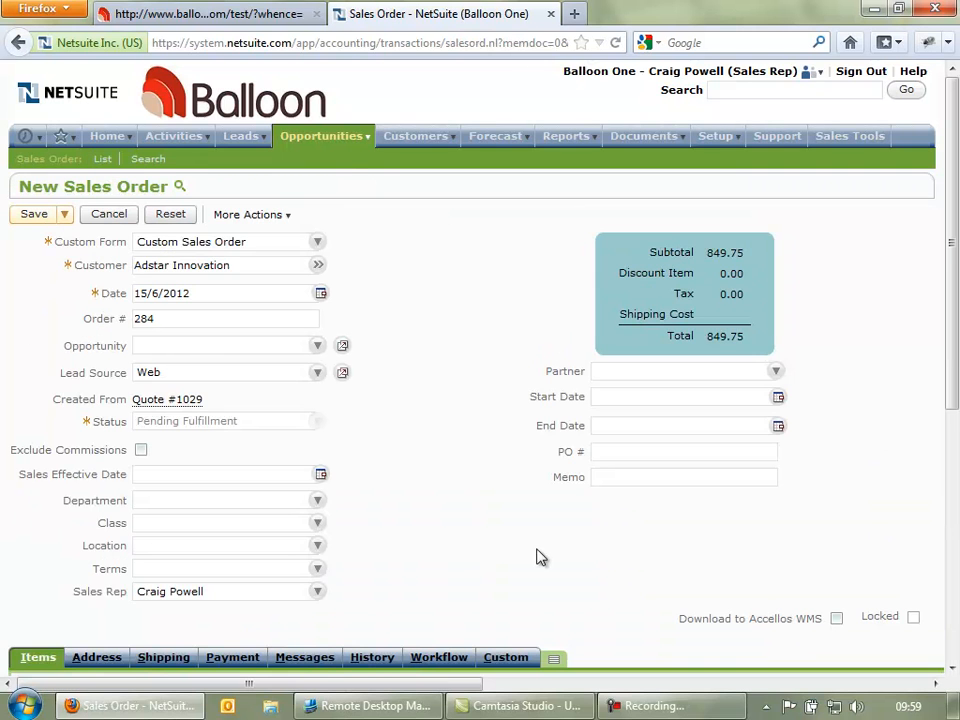
pyautogui.scroll(-5, 540, 557)
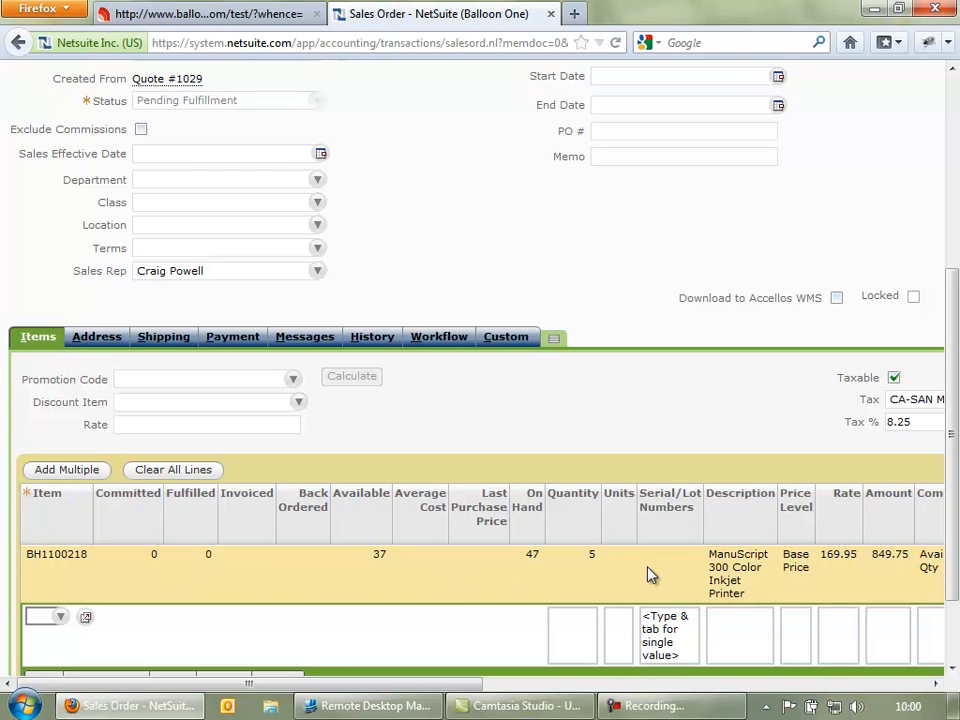
pyautogui.scroll(-3, 606, 572)
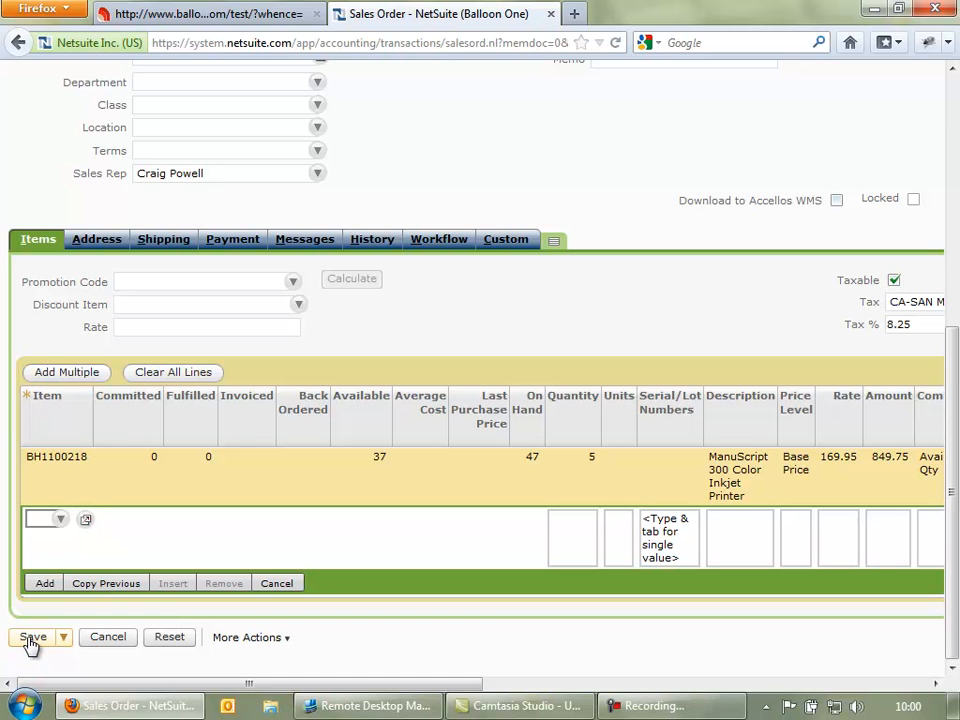
pyautogui.click(31, 638)
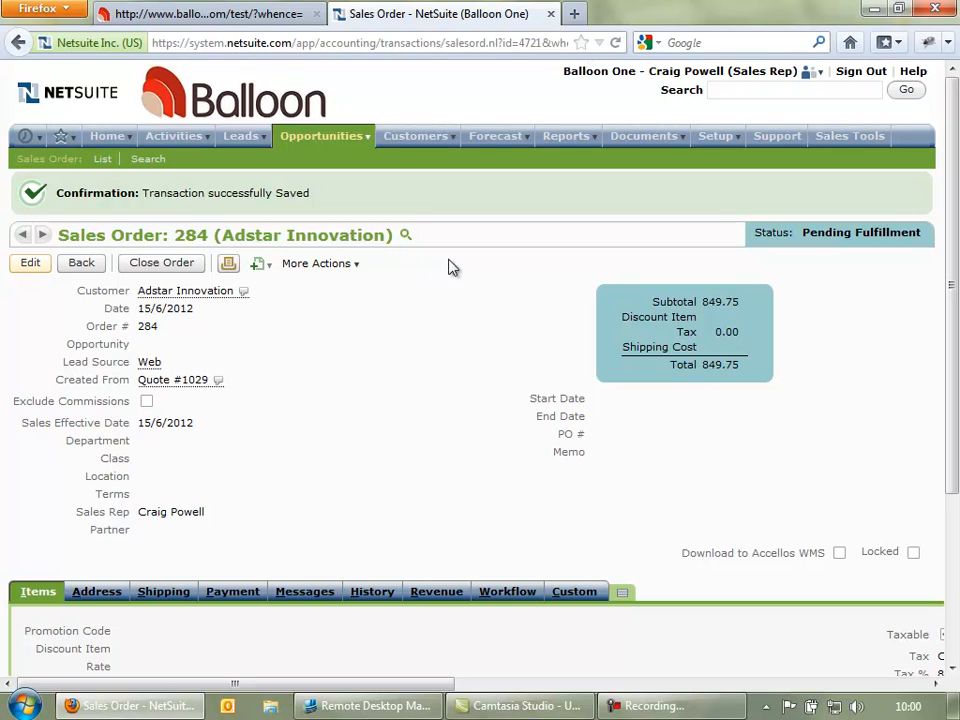
pyautogui.doubleClick(191, 235)
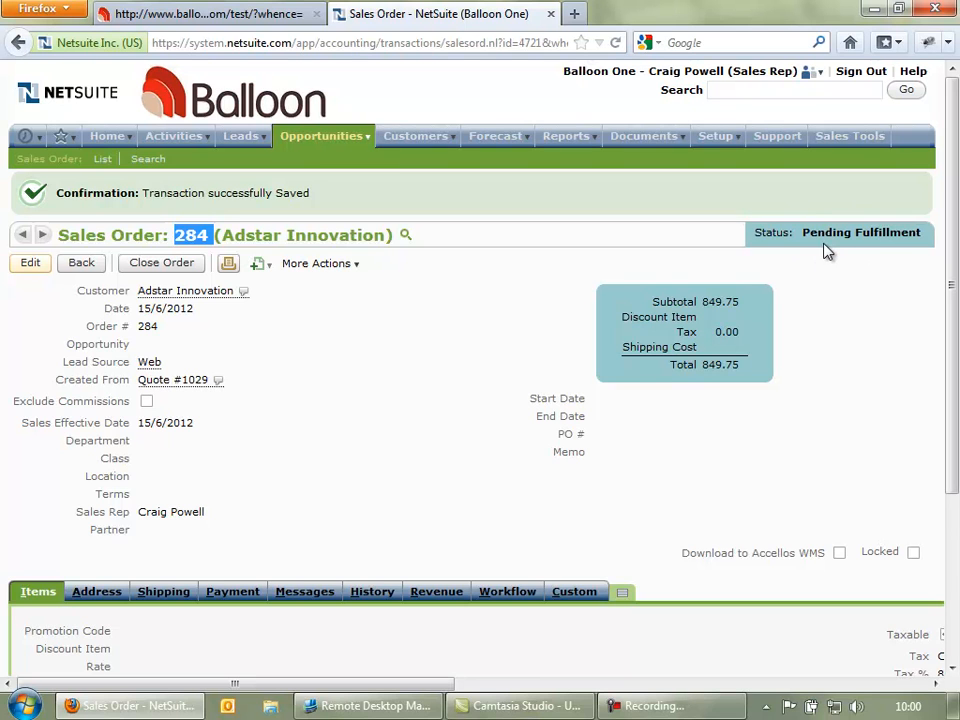
pyautogui.scroll(-3, 369, 403)
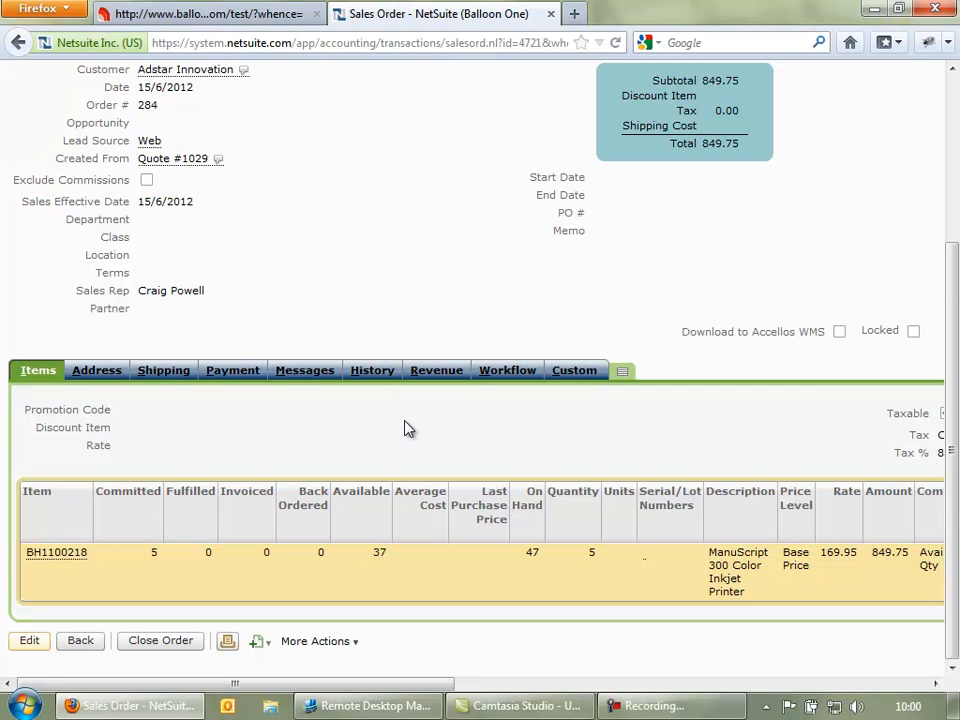
pyautogui.scroll(4, 411, 411)
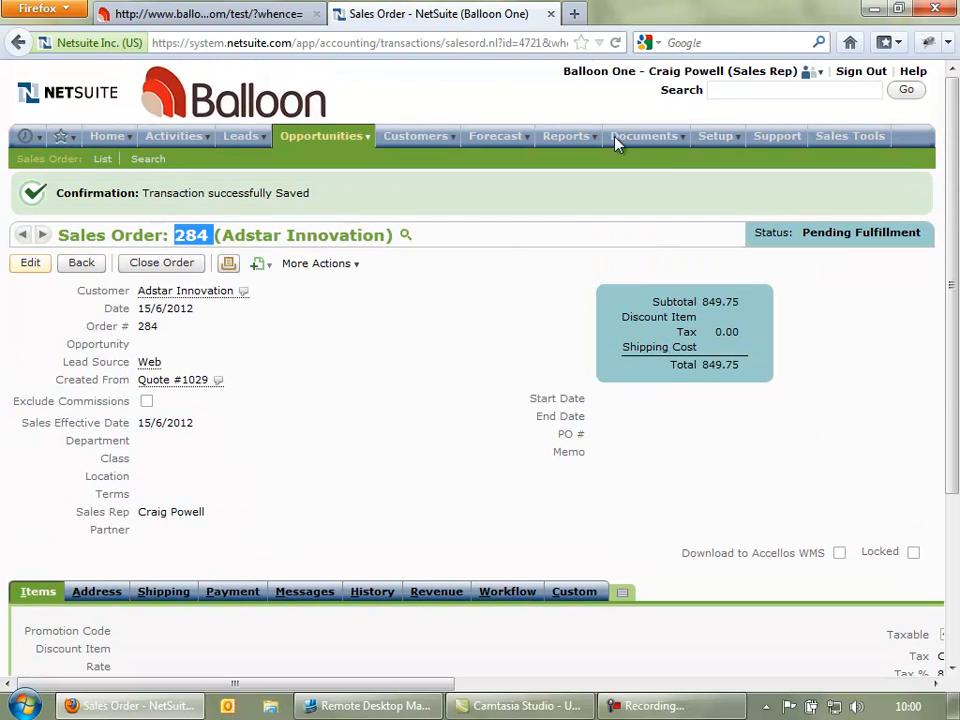
# - Switch the session to the Warehouse Manager role and bring up its dashboard
pyautogui.moveTo(812, 75)
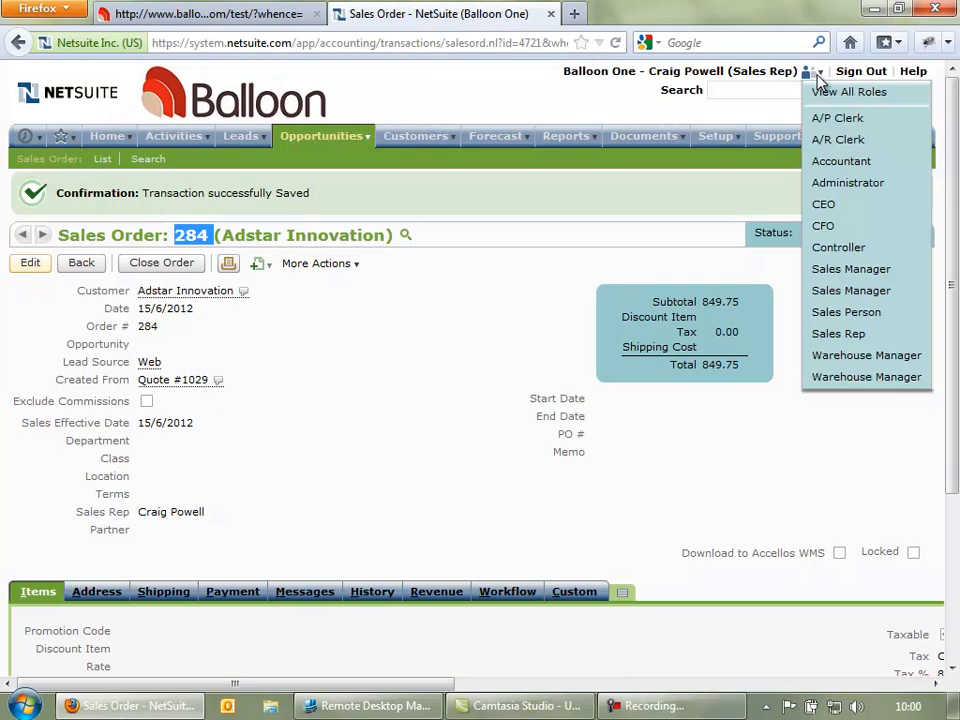
pyautogui.click(845, 377)
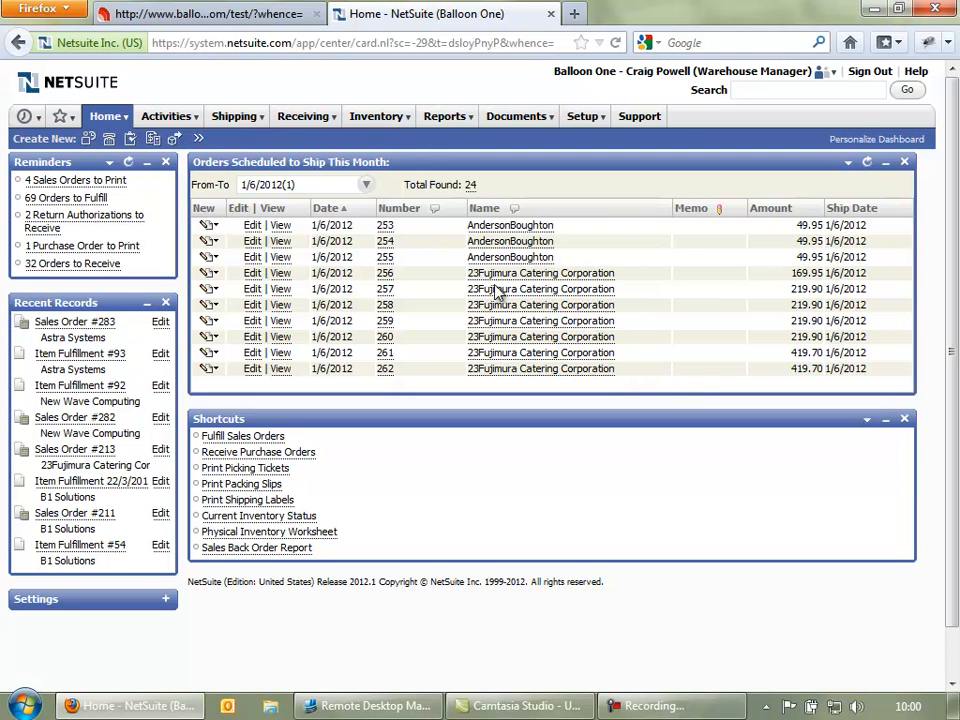
pyautogui.moveTo(297, 122)
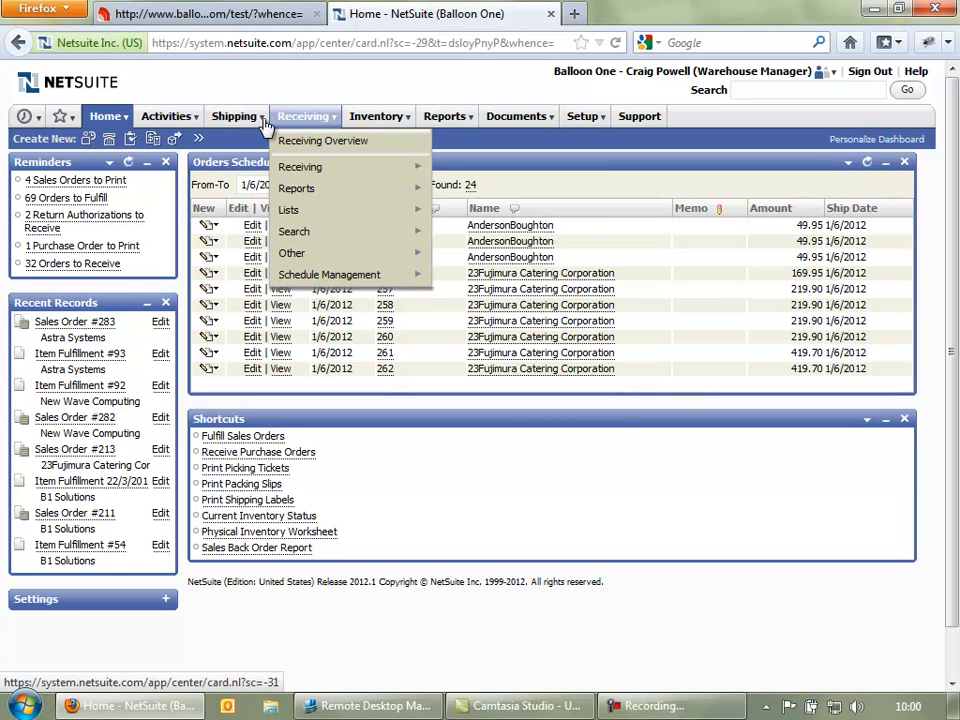
pyautogui.moveTo(373, 122)
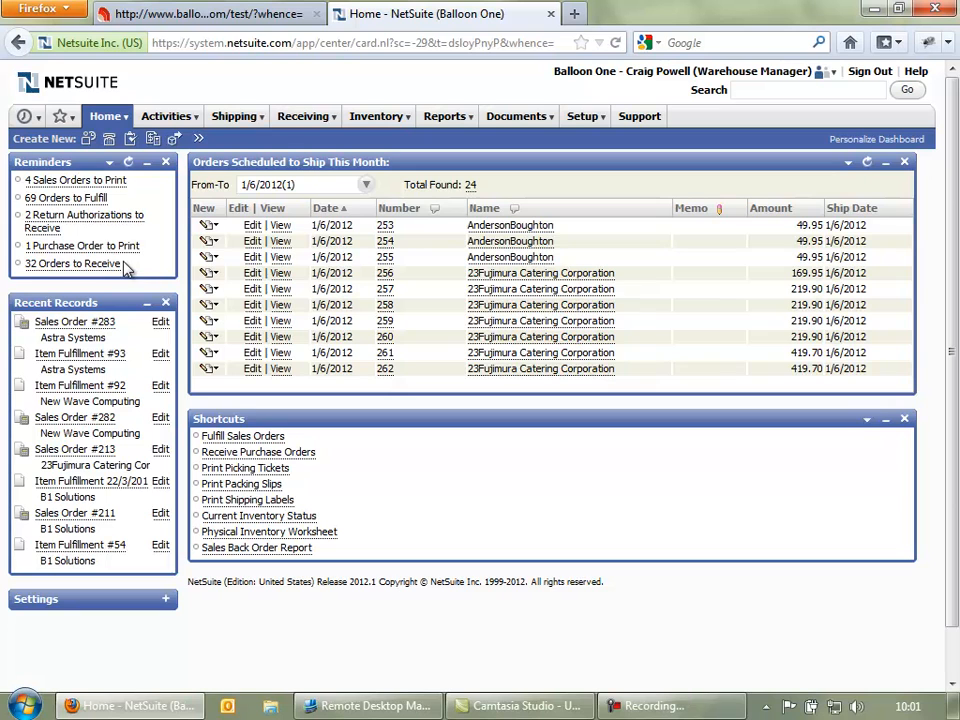
pyautogui.click(44, 200)
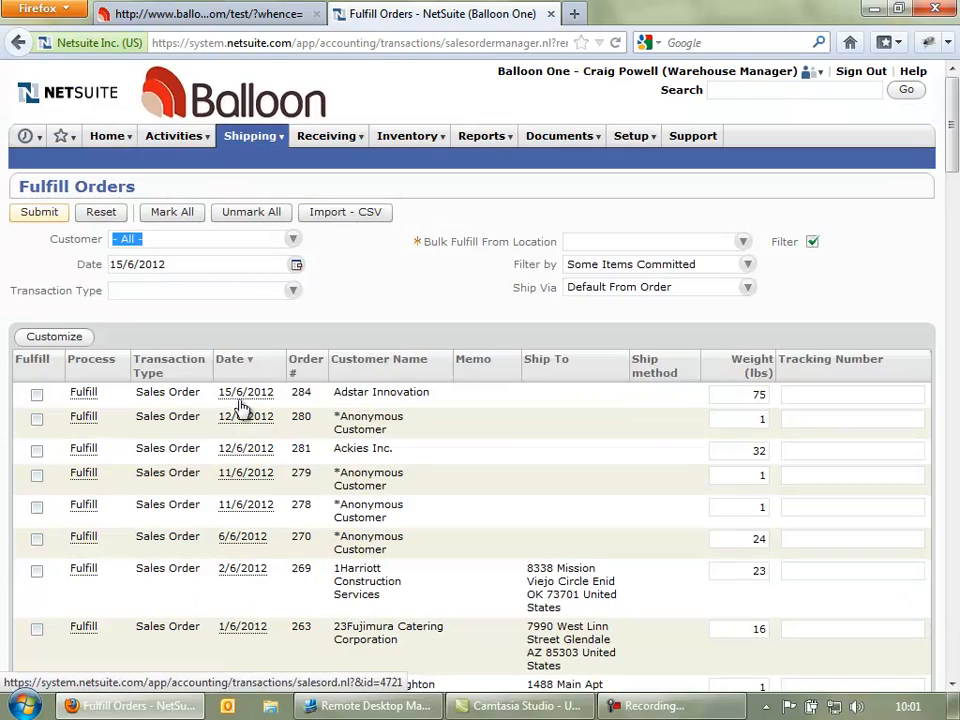
# - Open sales order 284 using its 15/6/2012 date link in the orders-to-fulfill list
pyautogui.scroll(-15, 255, 460)
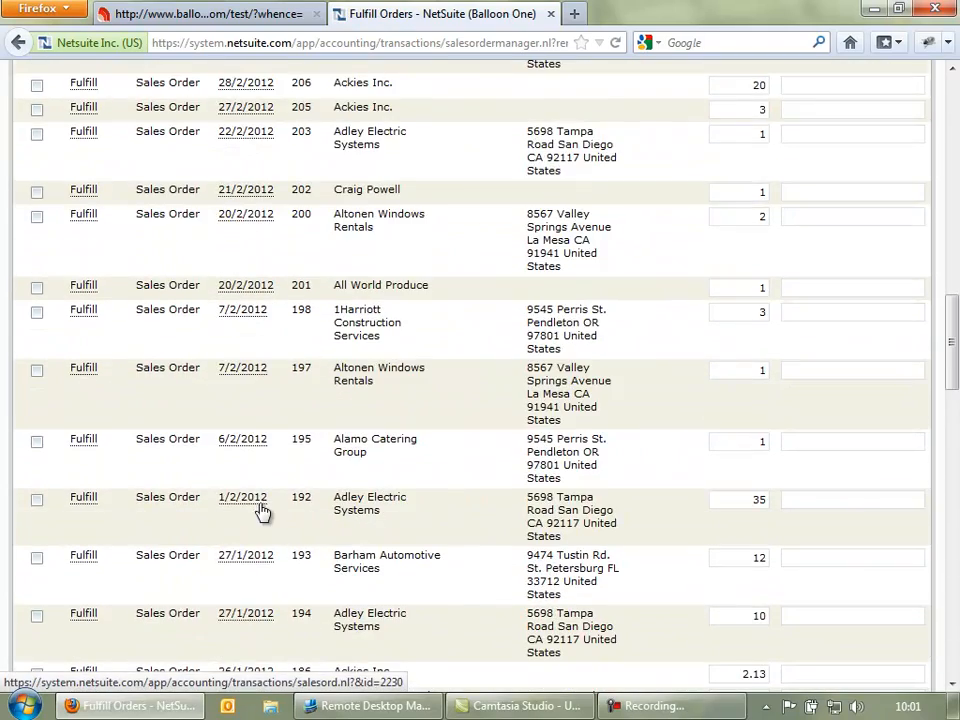
pyautogui.scroll(20, 260, 512)
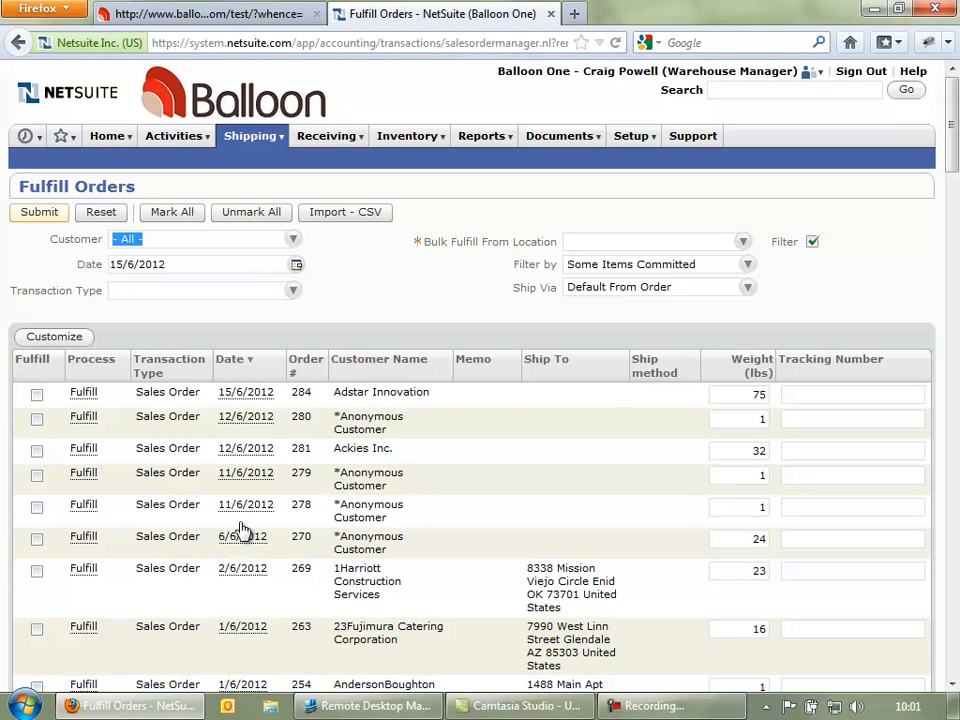
pyautogui.click(248, 396)
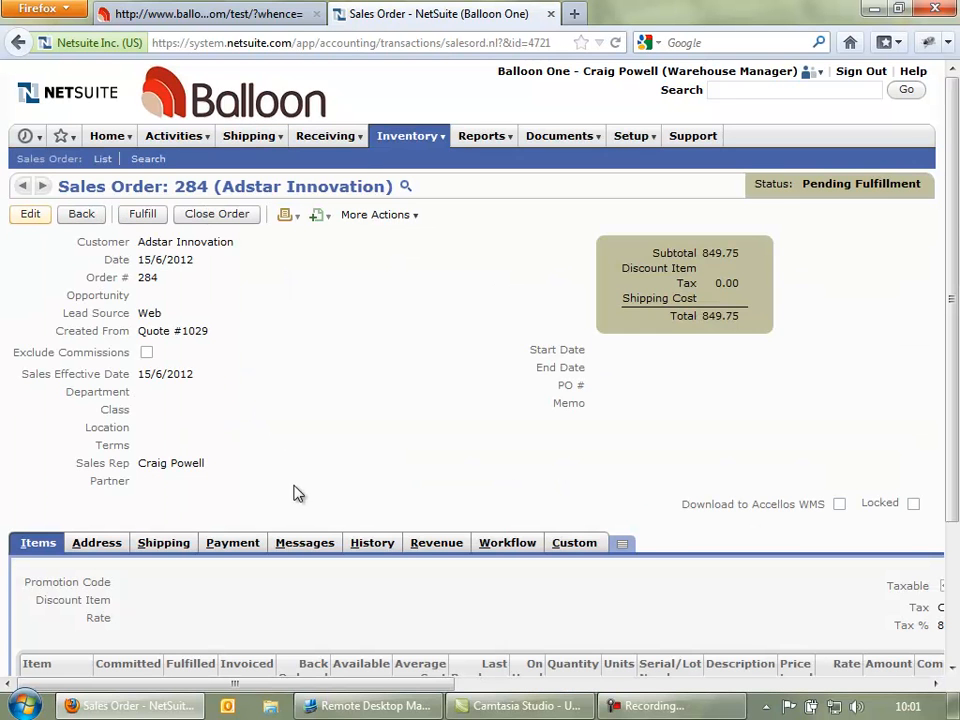
# - Start an item fulfillment for Sales Order 284, covering 5 printers shipped via UPS
pyautogui.scroll(-3, 291, 491)
pyautogui.scroll(-1, 291, 491)
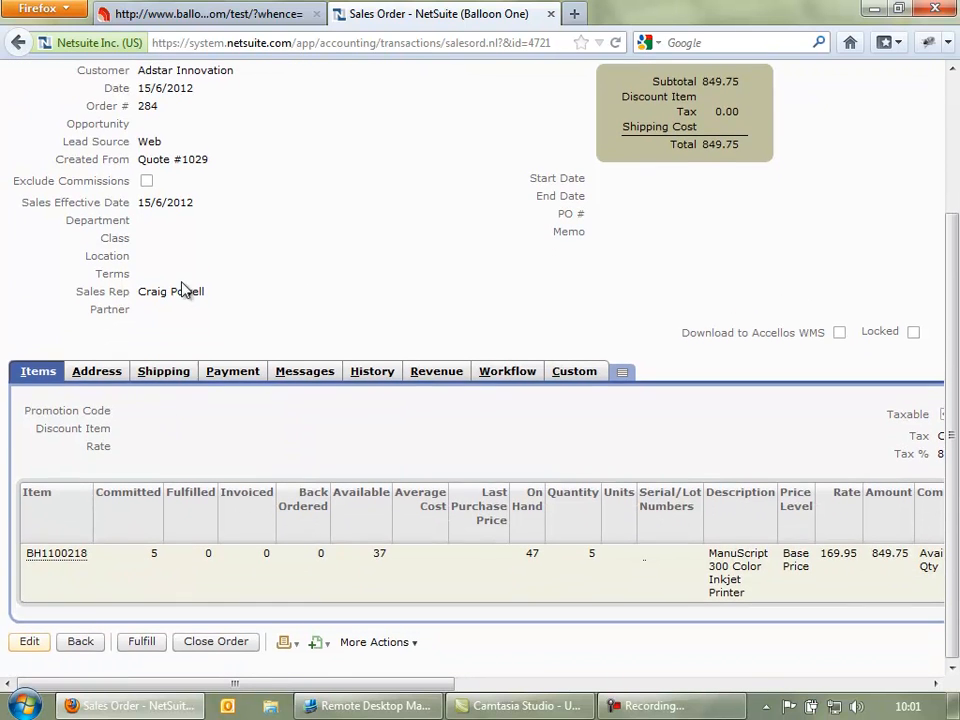
pyautogui.scroll(4, 180, 280)
pyautogui.click(142, 216)
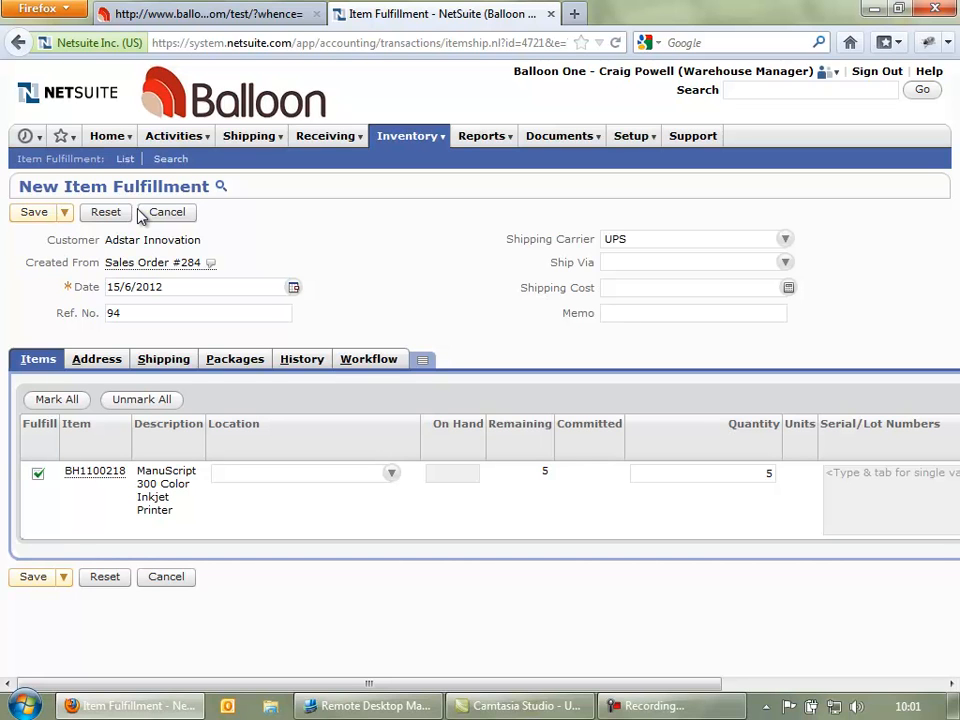
# - Set the location to Main Warehouse : Fulfillment and save item fulfillment 94
pyautogui.click(391, 477)
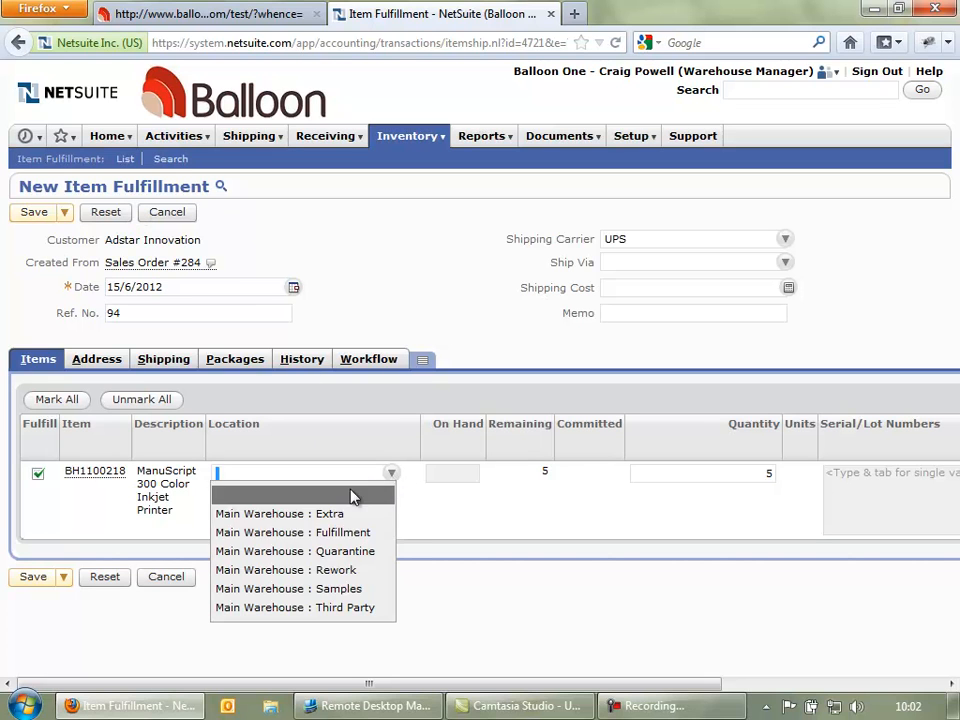
pyautogui.click(313, 541)
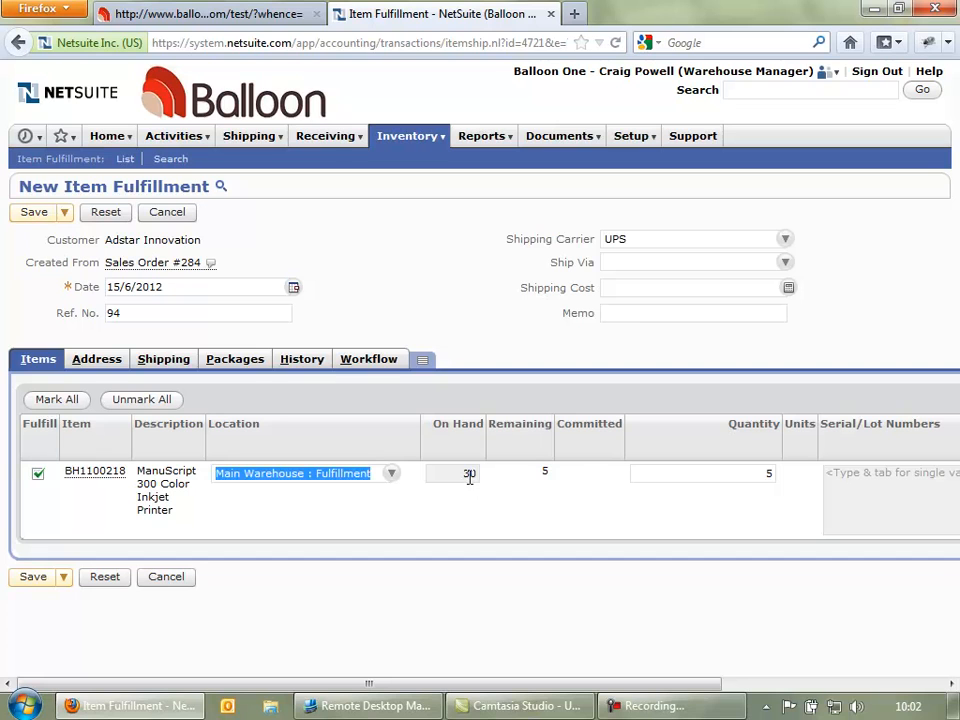
pyautogui.click(32, 578)
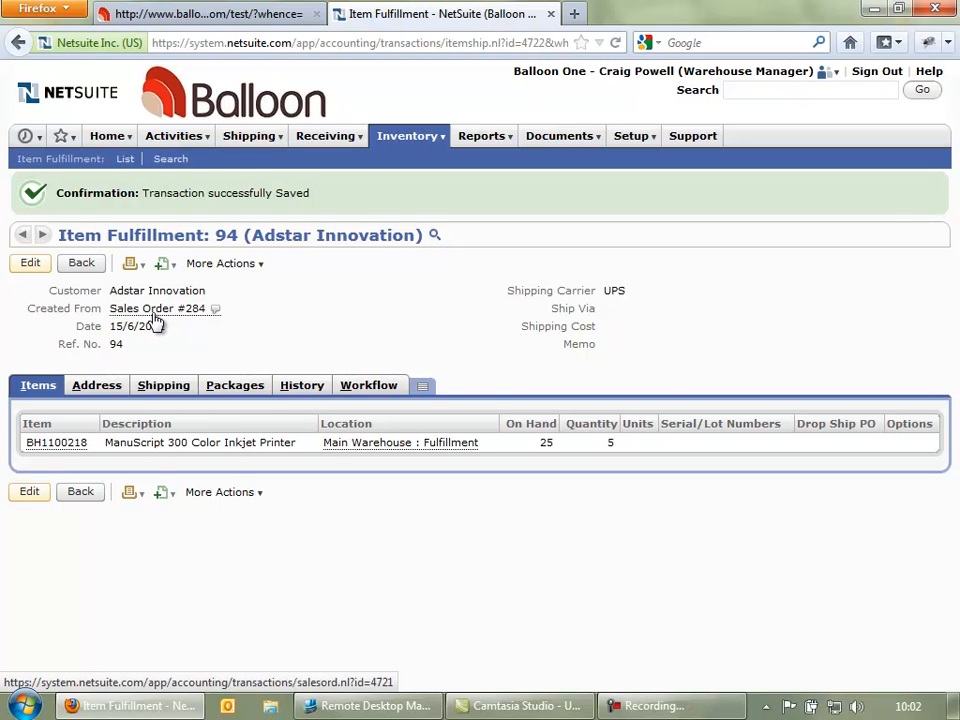
# - Return to Sales Order 284 and view its Fulfillments & Invoices history listing fulfillment 94
pyautogui.moveTo(155, 316)
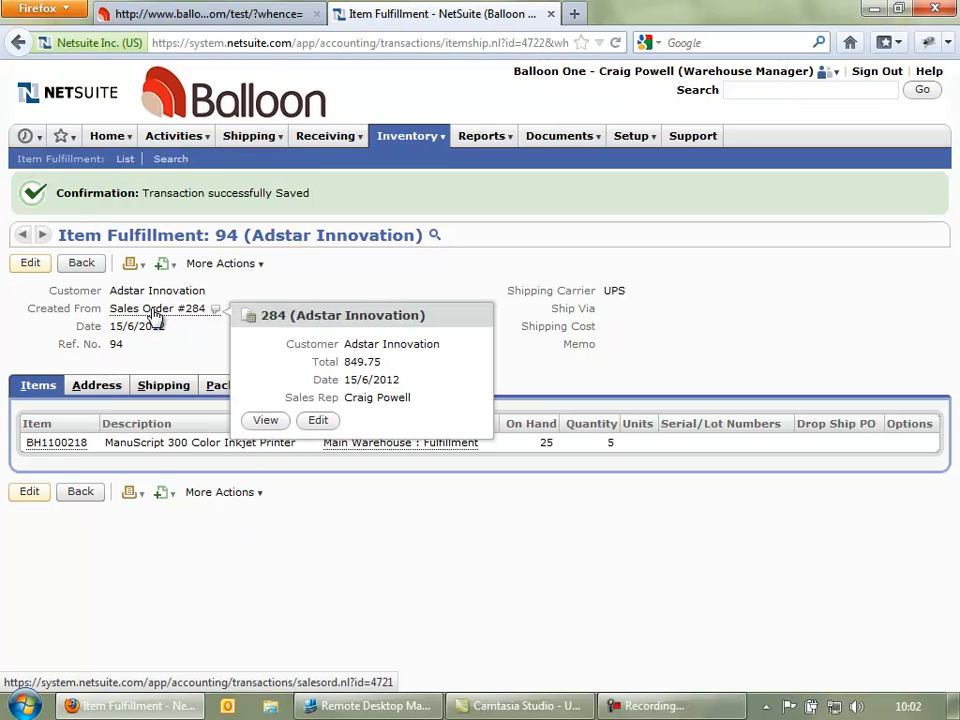
pyautogui.click(155, 312)
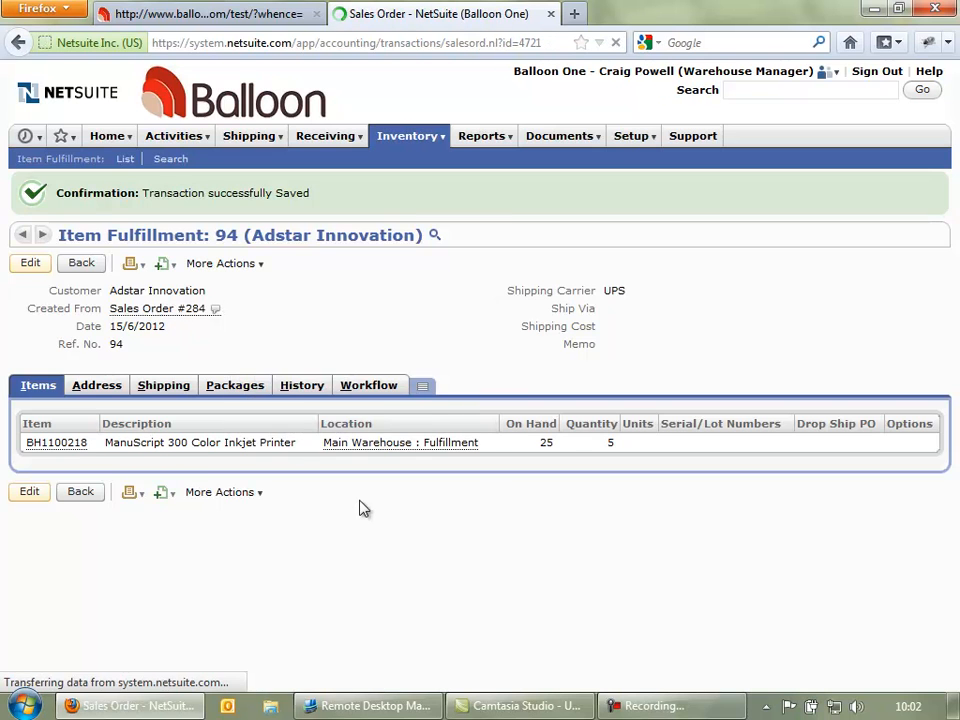
pyautogui.scroll(-3, 251, 658)
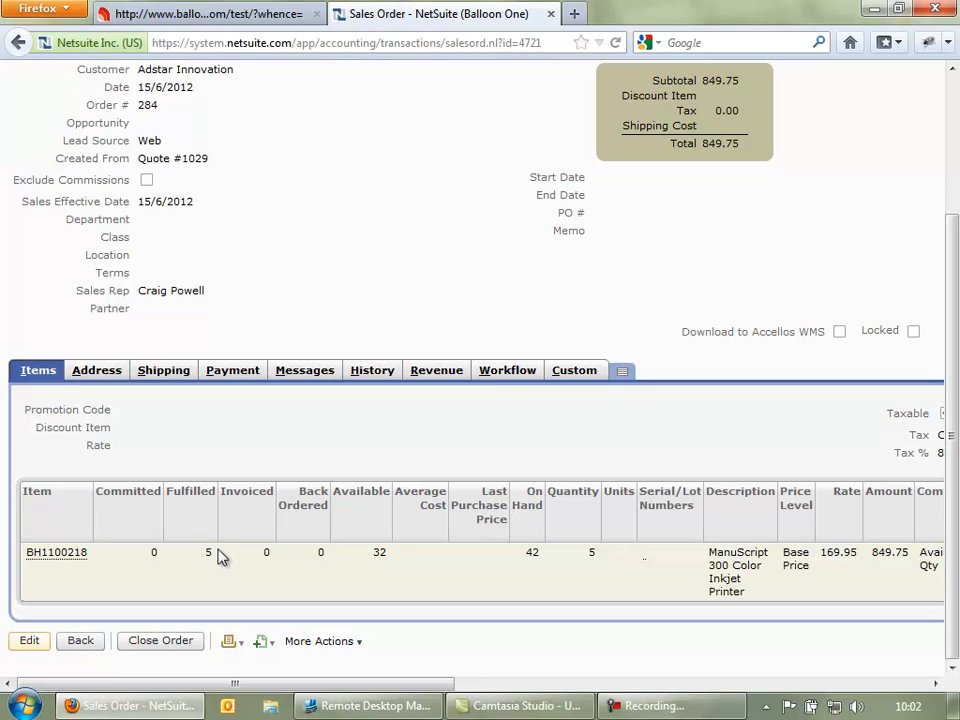
pyautogui.click(370, 377)
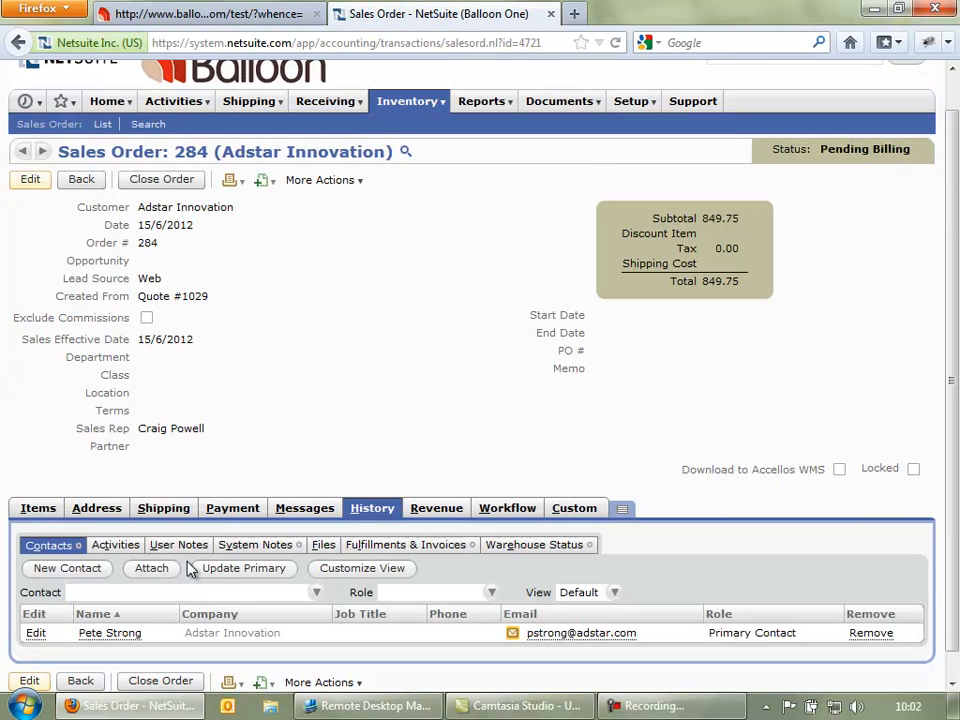
pyautogui.click(367, 548)
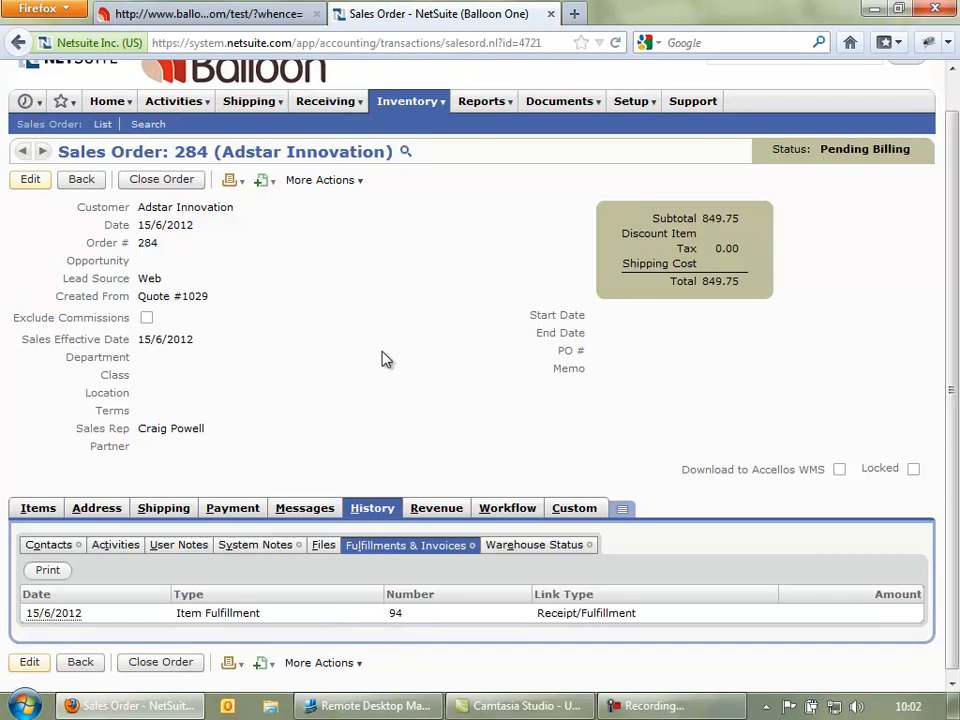
pyautogui.scroll(1, 456, 347)
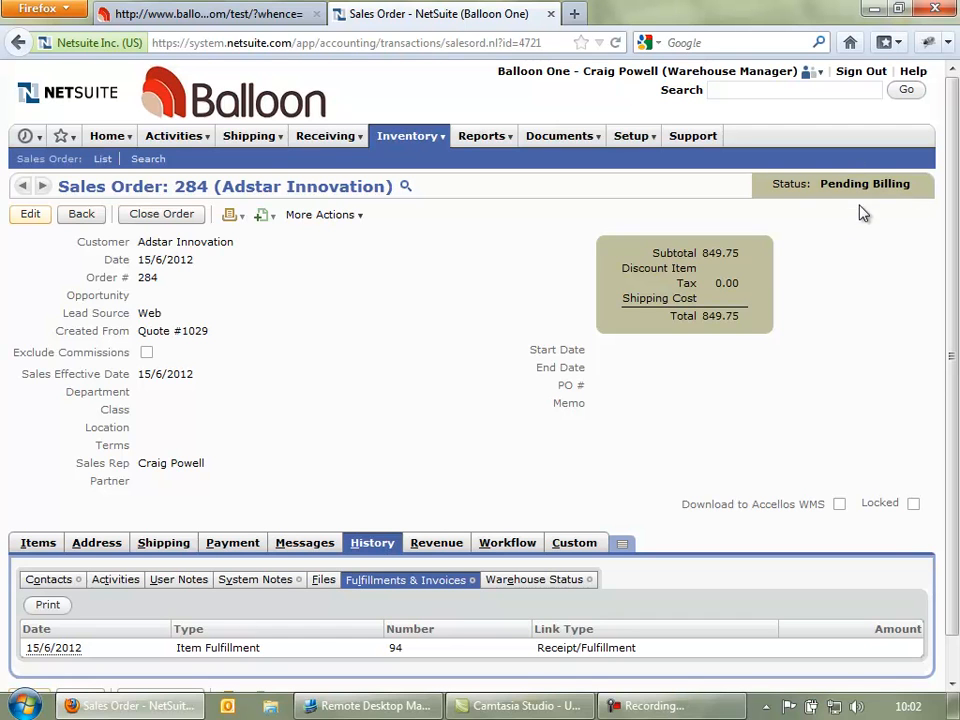
pyautogui.moveTo(822, 73)
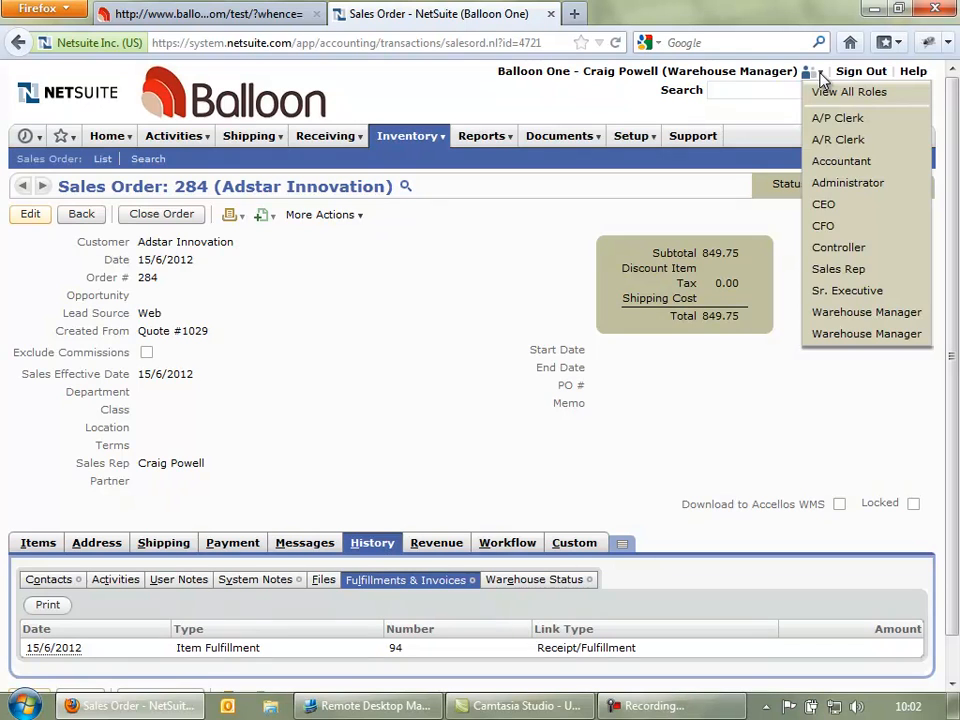
# - Switch to the Controller role and open the '49 Sales Orders to Bill' list
pyautogui.click(843, 250)
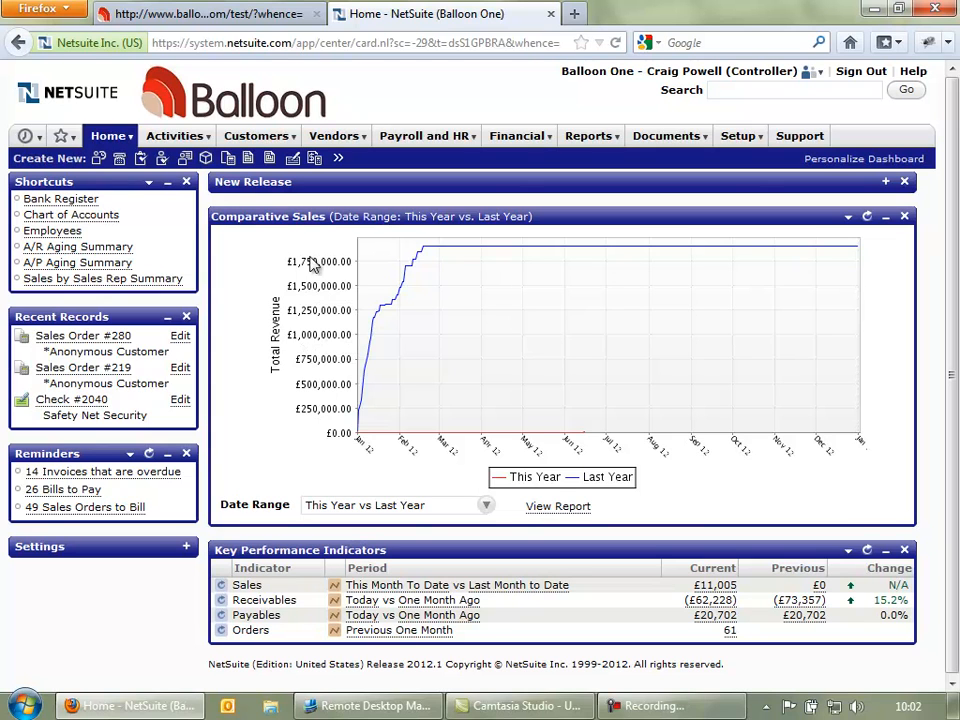
pyautogui.moveTo(241, 161)
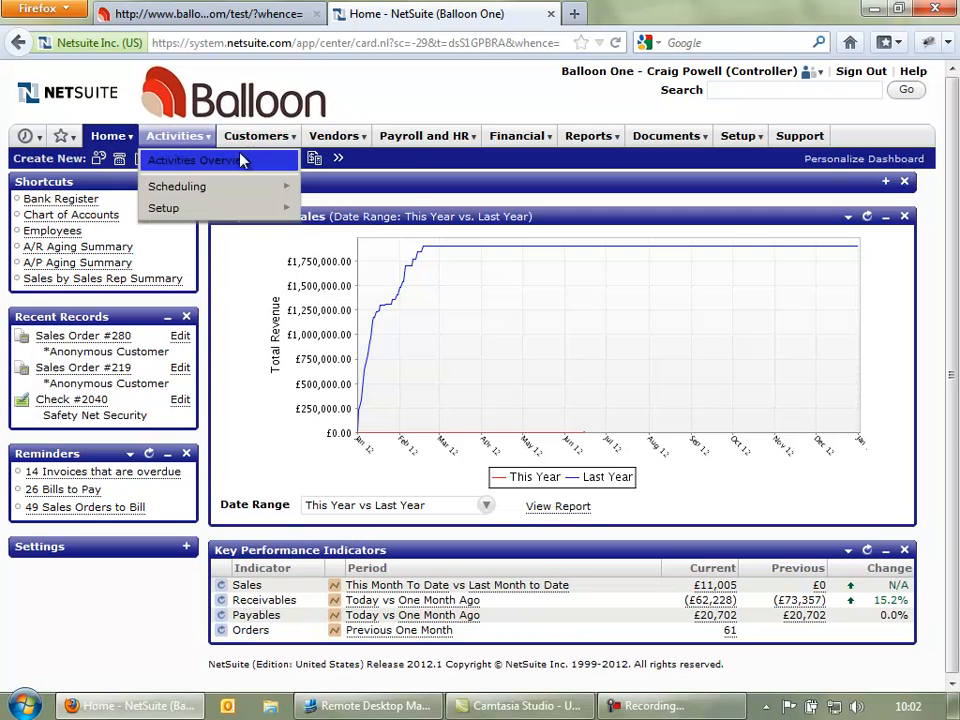
pyautogui.moveTo(396, 147)
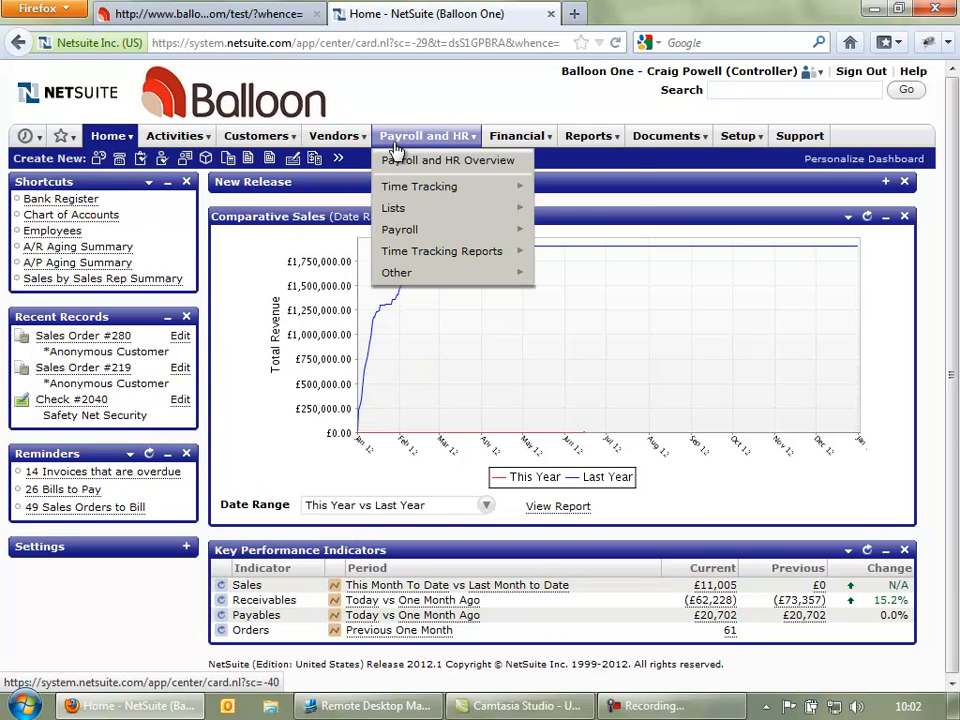
pyautogui.moveTo(520, 137)
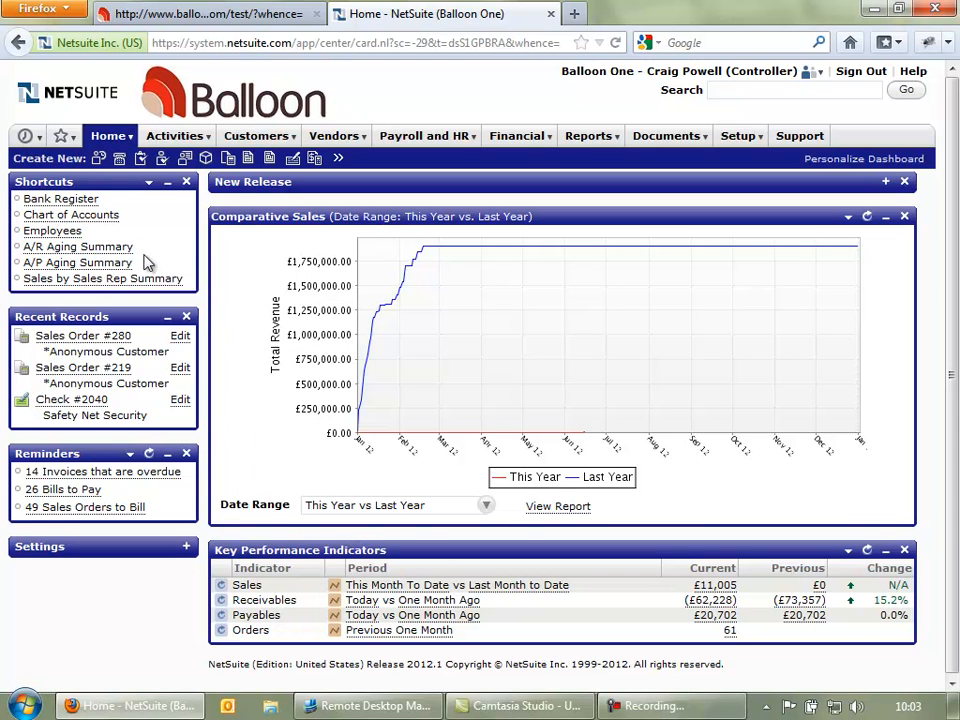
pyautogui.click(66, 510)
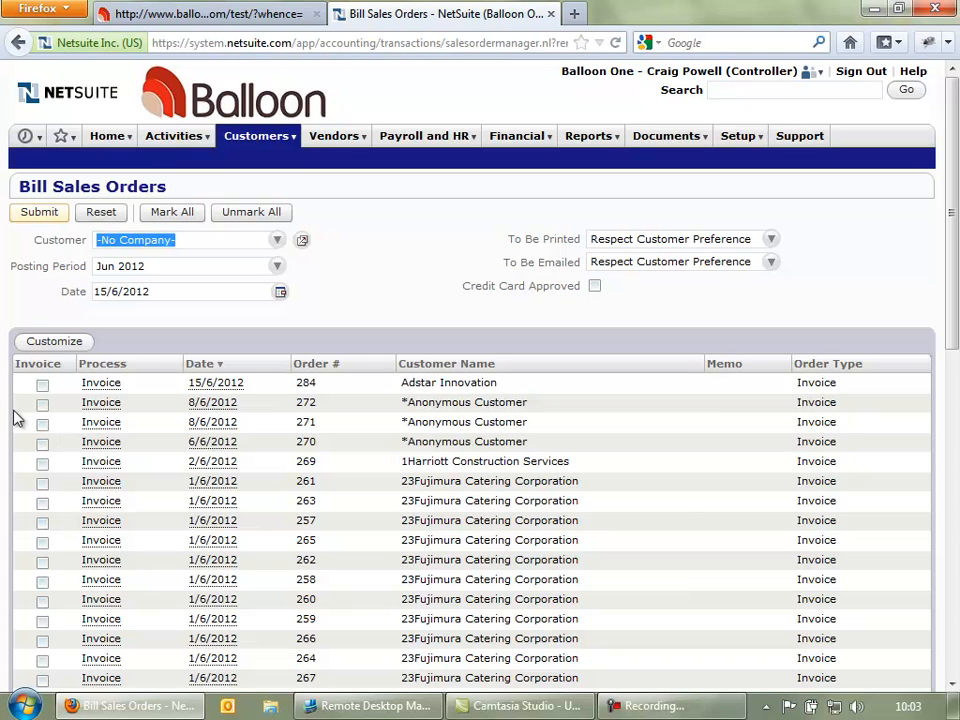
# - Mark sales order 284 for invoicing and submit it for bulk billing
pyautogui.click(42, 384)
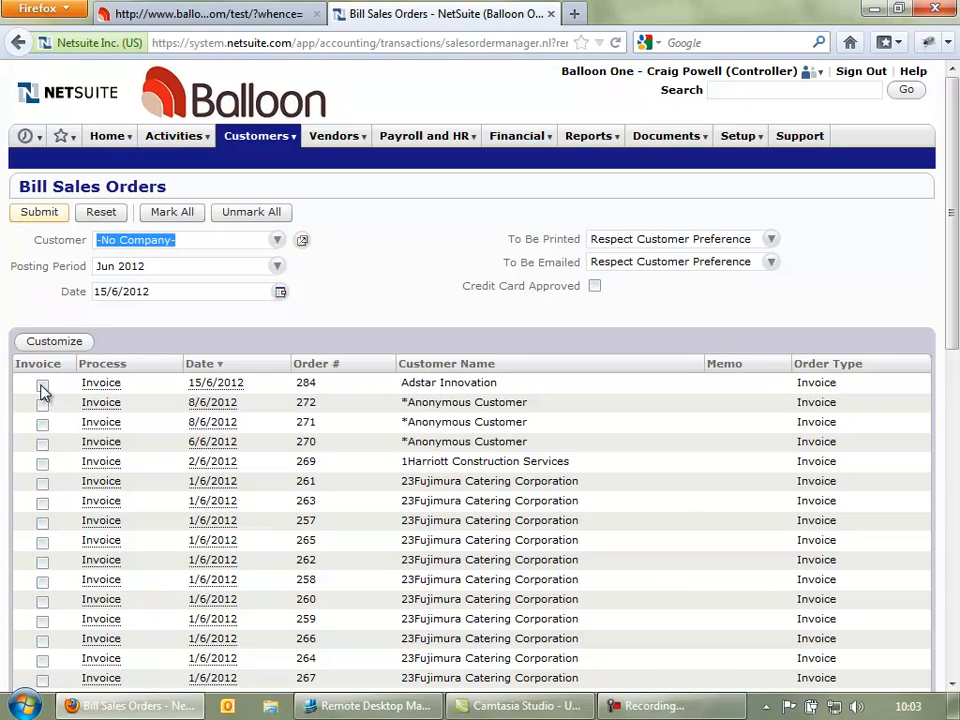
pyautogui.click(36, 215)
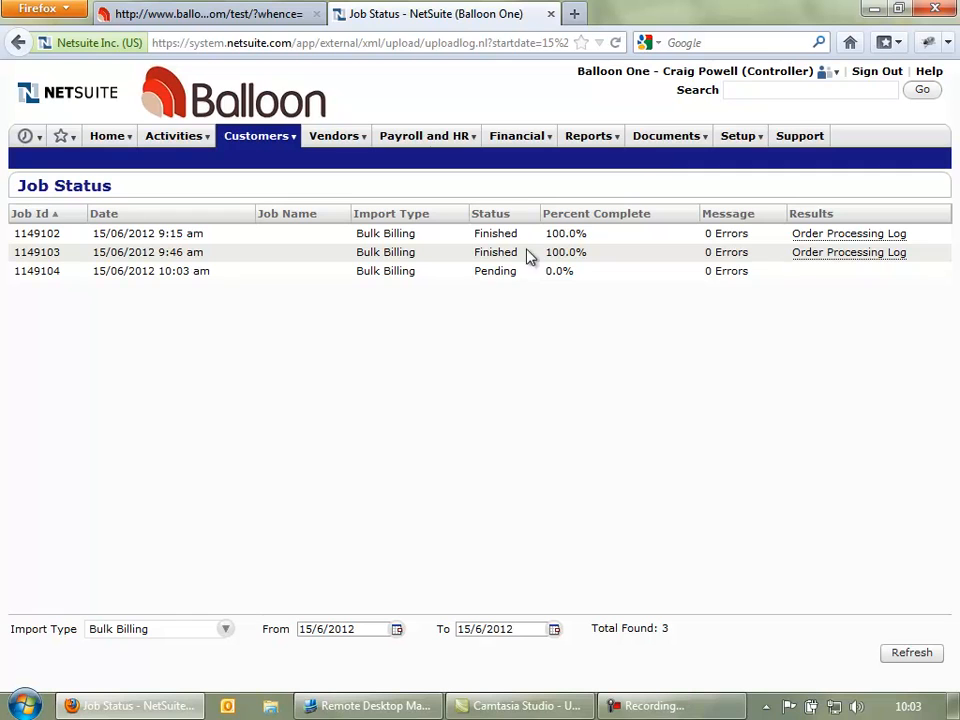
# - Choose Sr. Executive from the role menu to load its KPI dashboard
pyautogui.moveTo(835, 78)
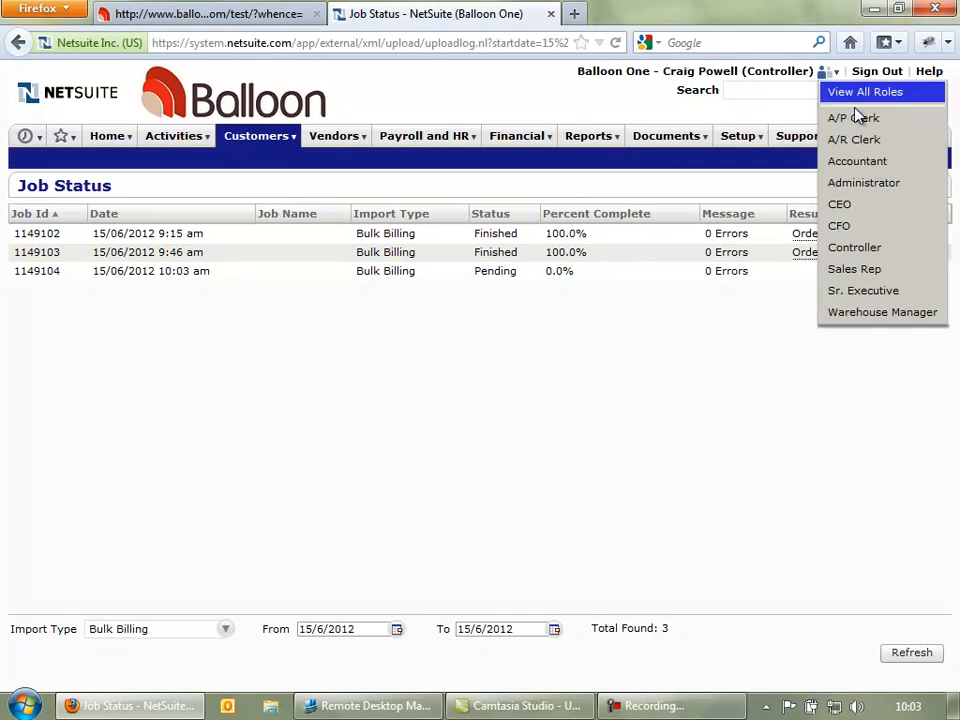
pyautogui.click(853, 291)
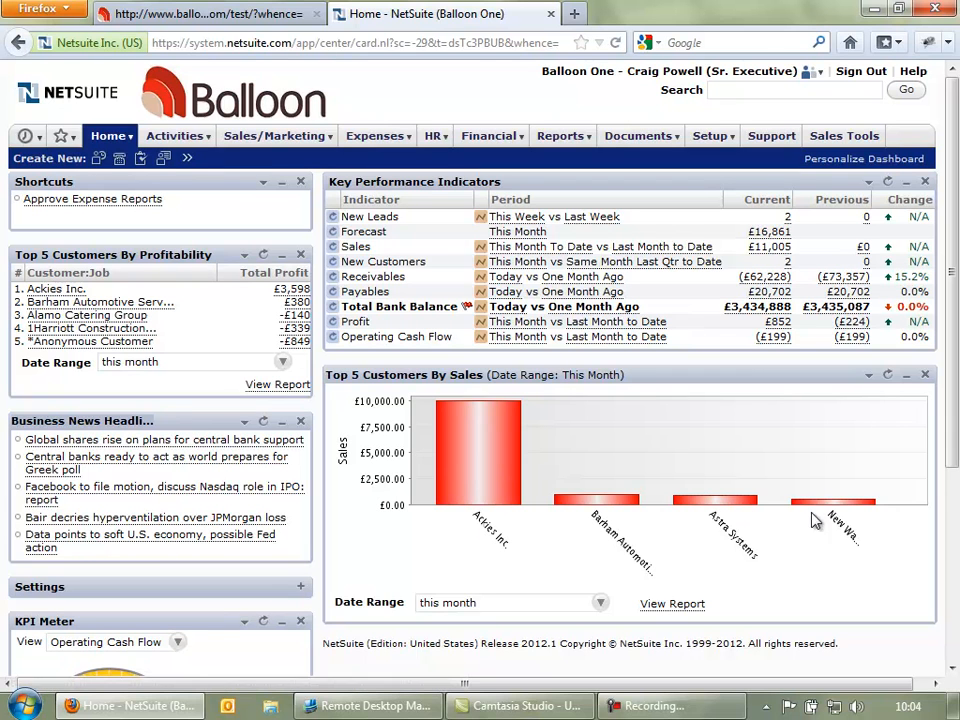
# - Drill from this week's New Leads into Lead Source Analysis and open Adstar Innovation
pyautogui.click(788, 220)
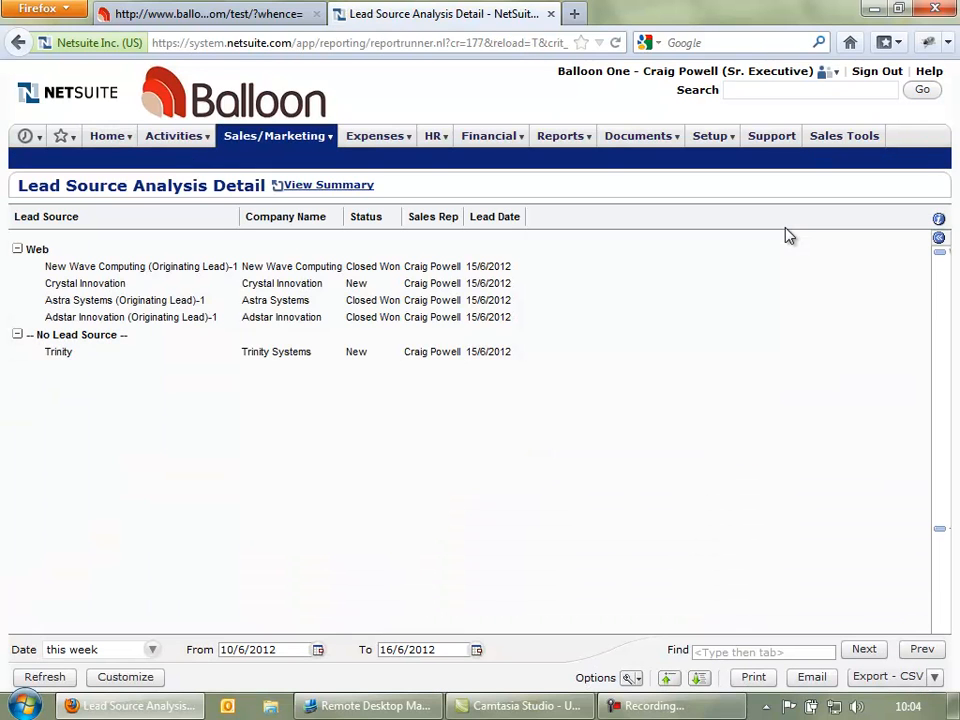
pyautogui.click(90, 320)
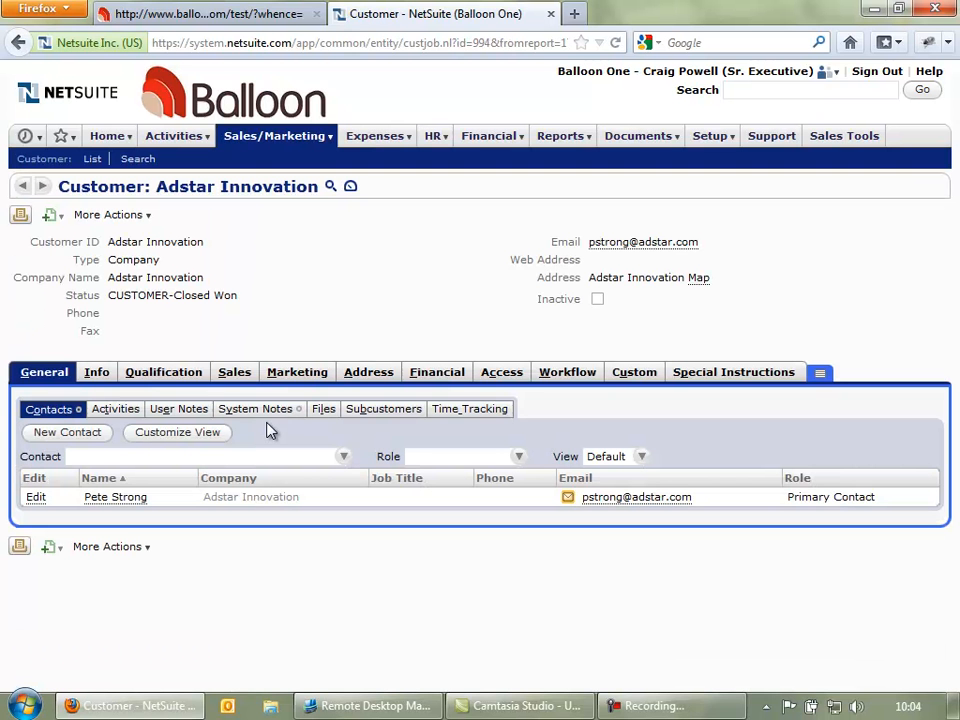
# - Open Adstar Innovation's Customer Dashboard and review its 849.75 balance and transactions
pyautogui.click(350, 189)
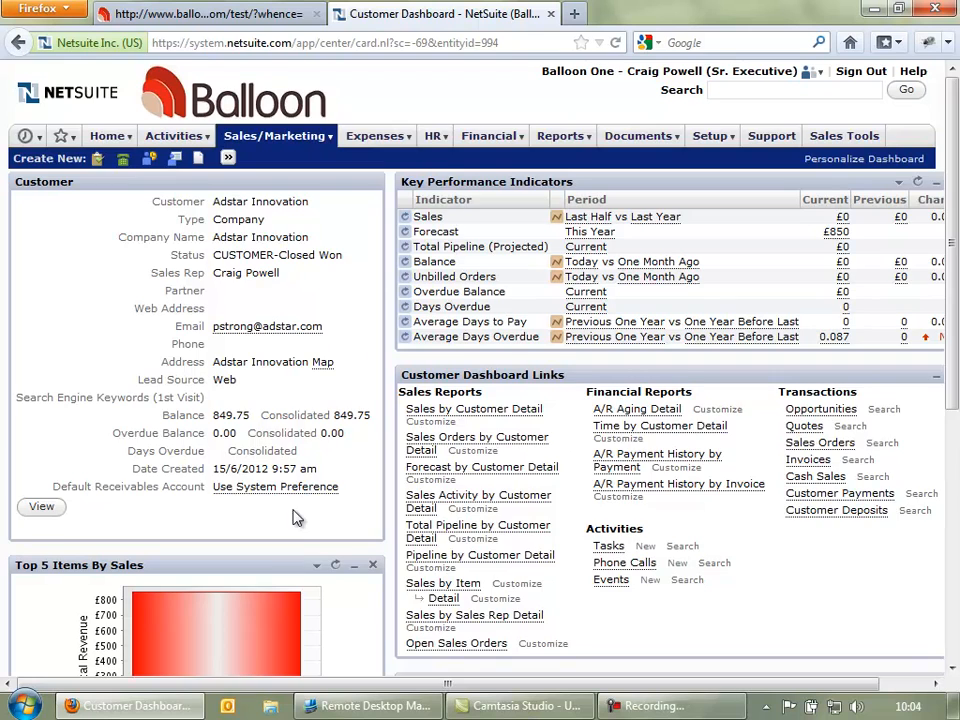
pyautogui.scroll(-4, 290, 516)
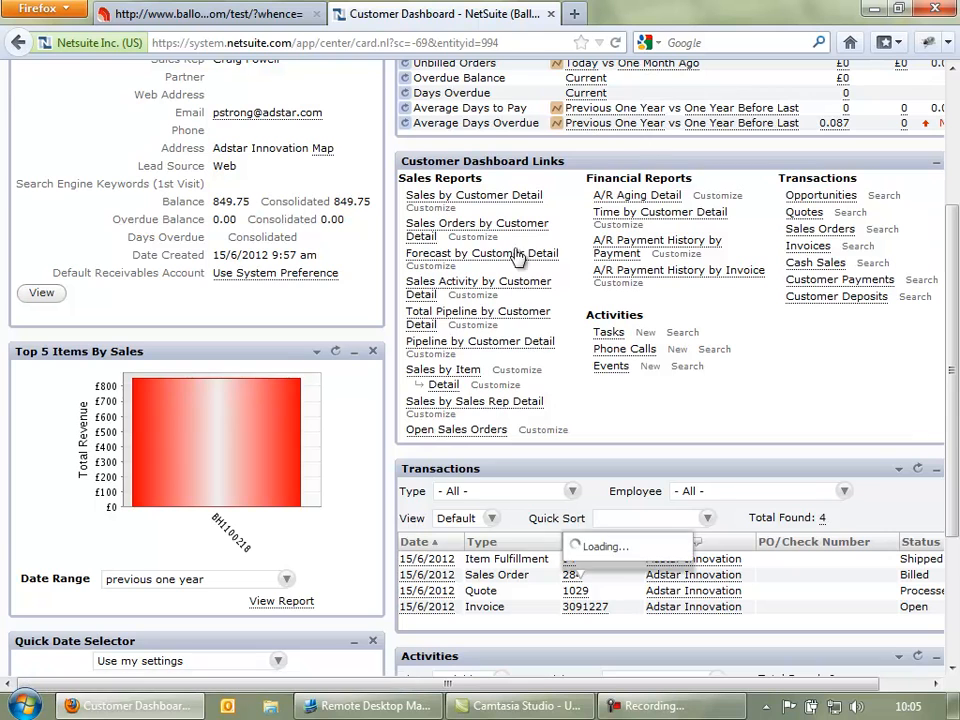
pyautogui.scroll(4, 575, 270)
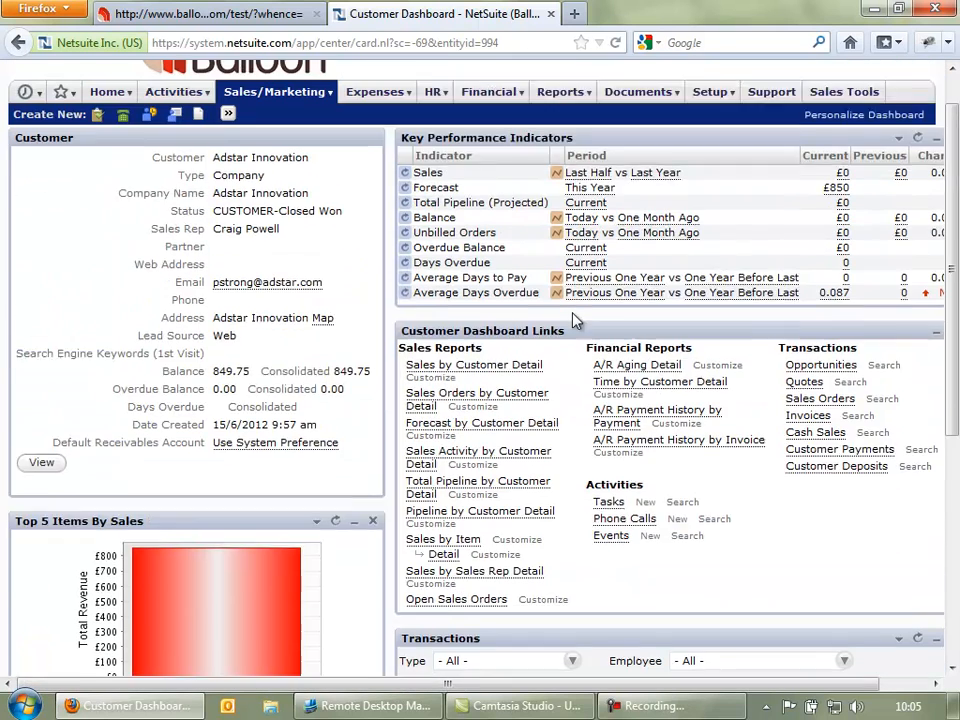